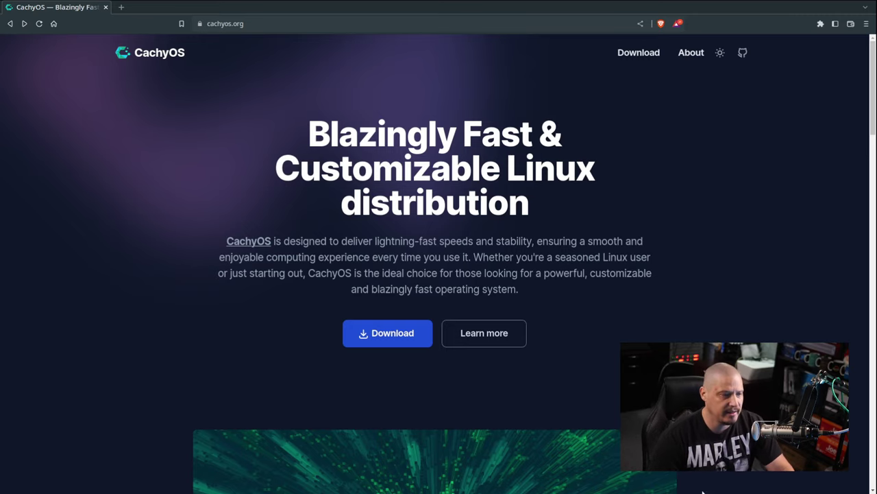
- Read the CachyOS homepage headline and the linux-cachyos kernel passage, highlighting key text
scroll(435, 263, down, 5)
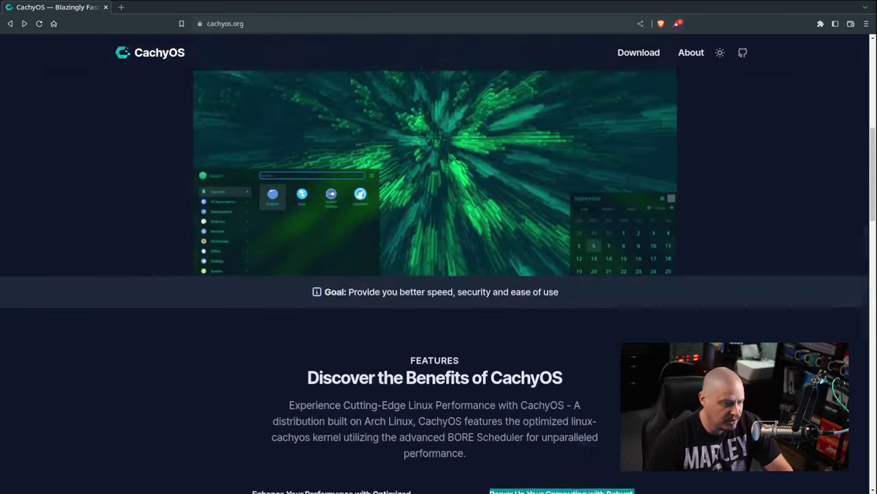
scroll(435, 263, up, 5)
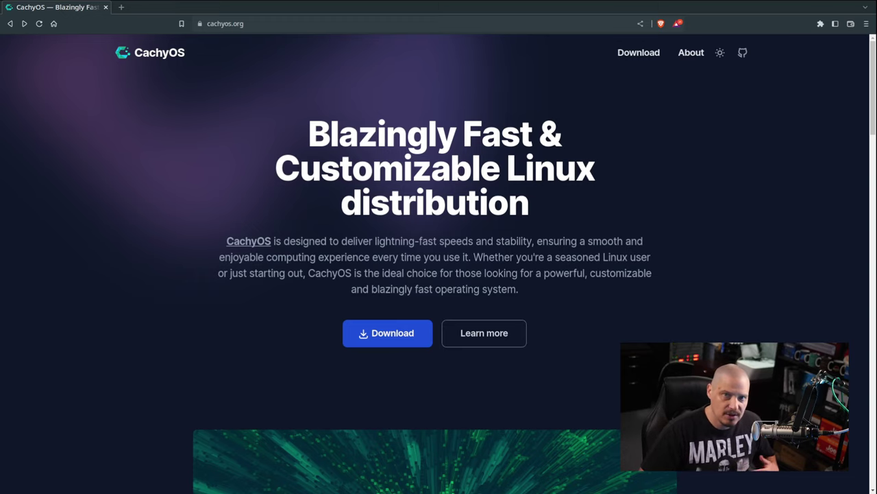
double_click(492, 137)
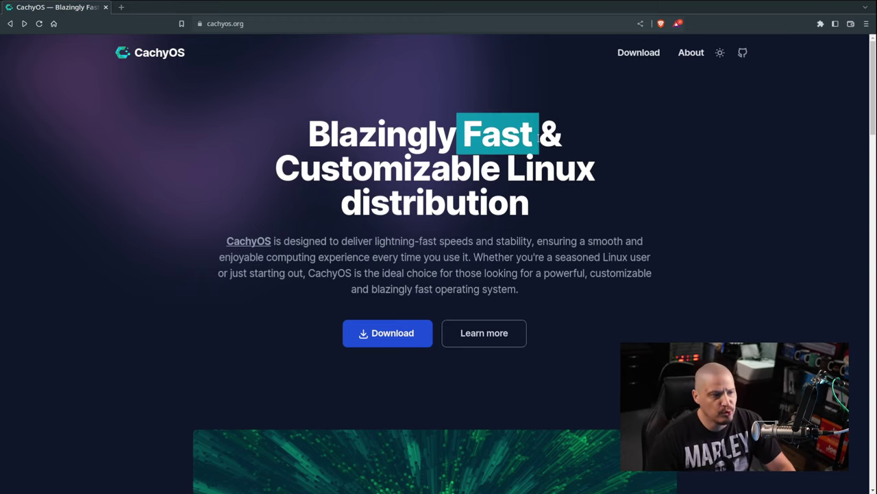
click(644, 219)
scroll(749, 295, down, 3)
scroll(750, 295, down, 5)
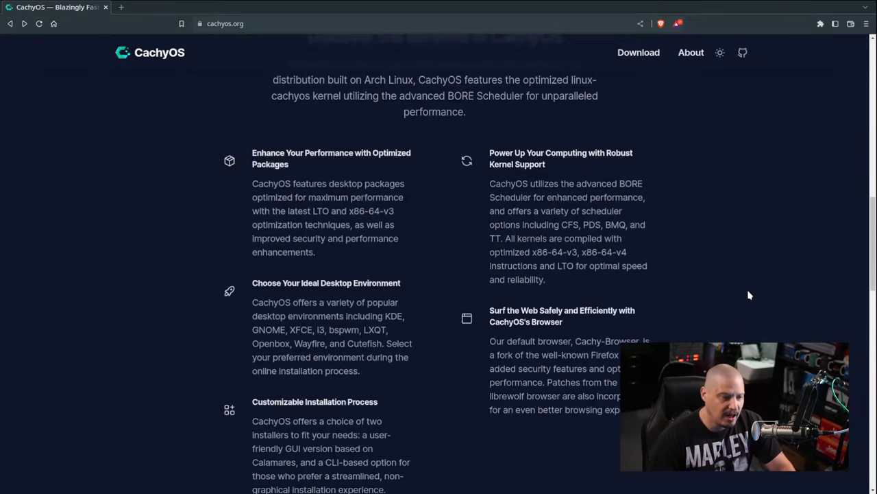
scroll(750, 295, up, 2)
scroll(759, 335, down, 2)
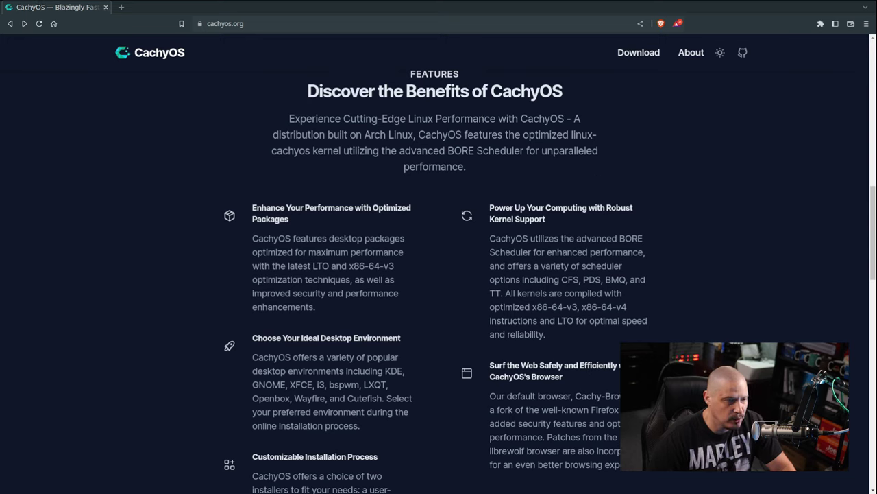
drag(419, 134, 467, 168)
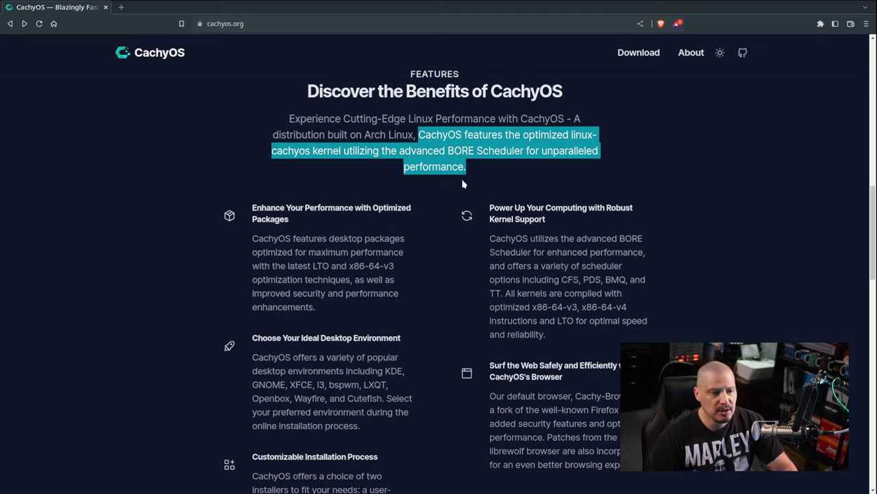
click(494, 174)
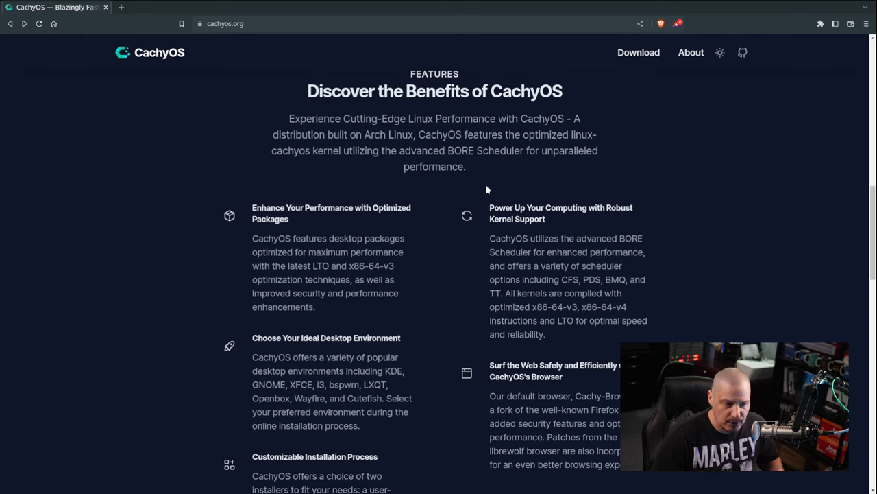
- Highlight the Surf the Web Safely, Cachy-Browser and Customizable Installation Process passages
scroll(636, 282, down, 3)
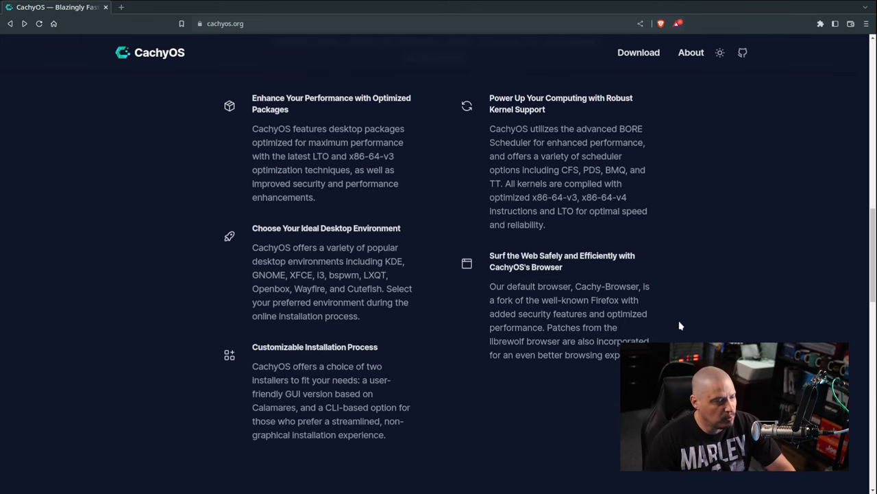
drag(668, 355, 487, 258)
scroll(626, 313, down, 3)
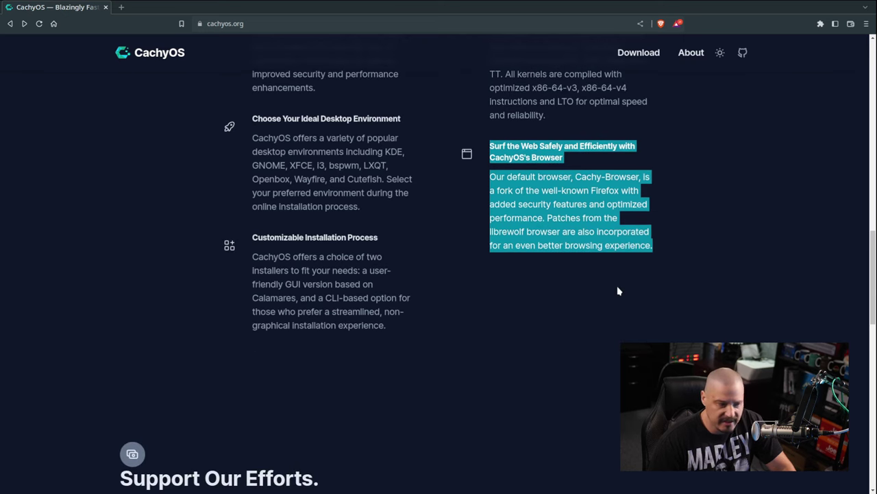
click(593, 269)
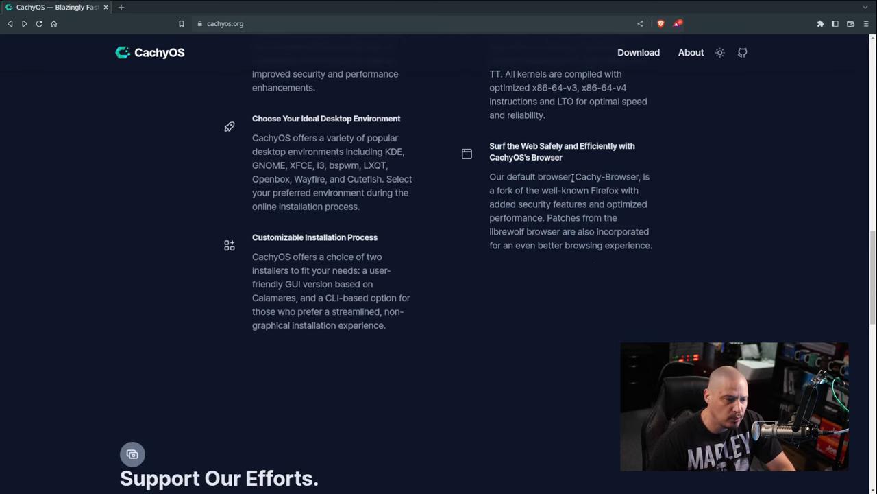
drag(573, 177, 641, 177)
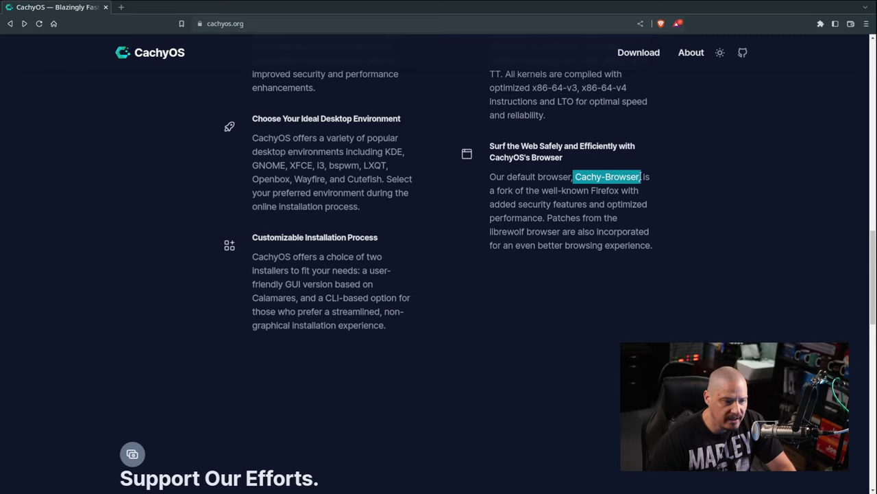
click(664, 280)
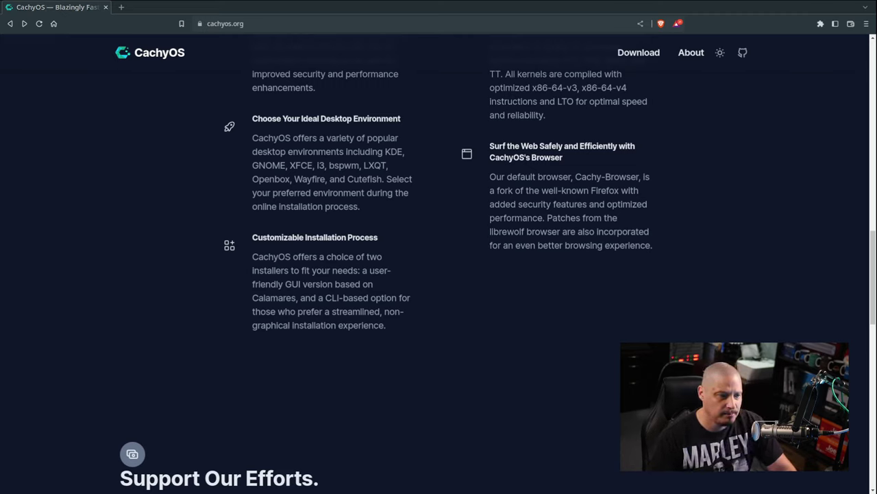
drag(410, 330, 253, 233)
click(491, 357)
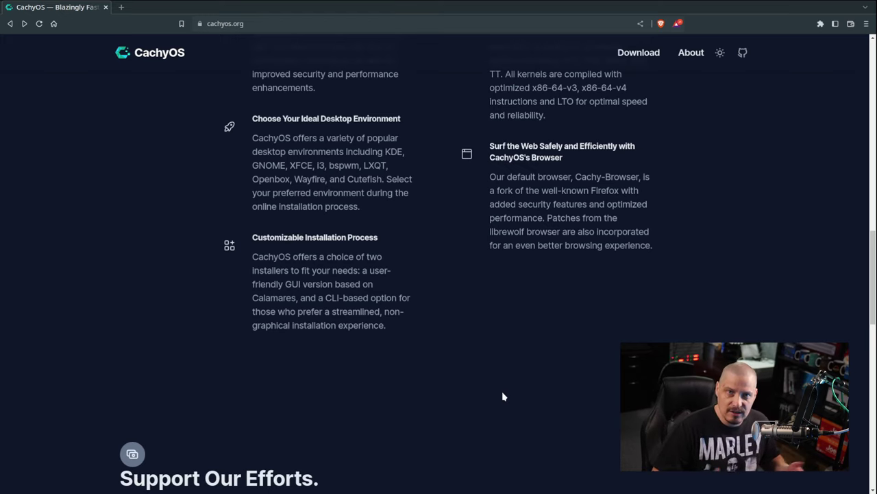
- Open the Download page and browse the KDE Plasma, GNOME and XFCE editions
key(Home)
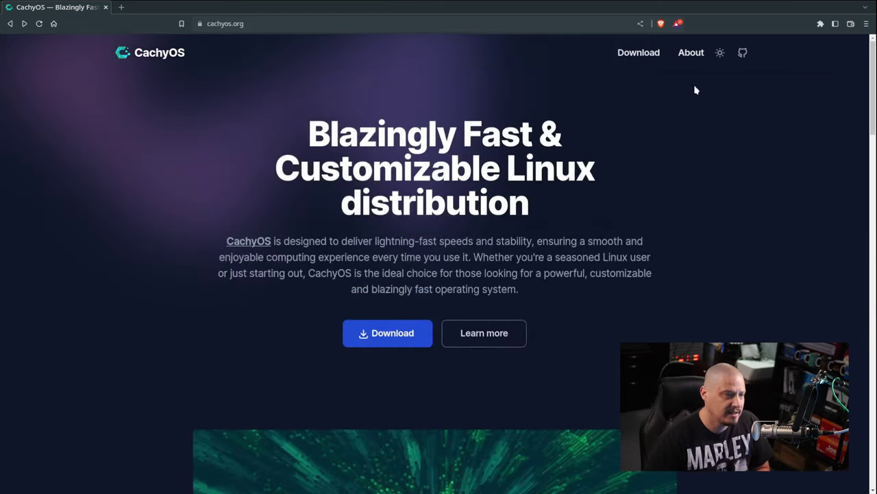
click(640, 53)
scroll(631, 184, down, 3)
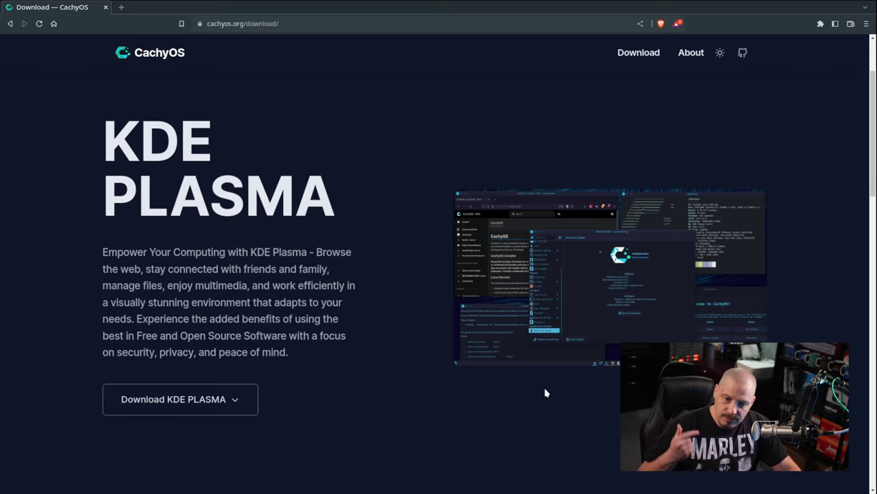
scroll(535, 413, down, 5)
scroll(530, 416, down, 3)
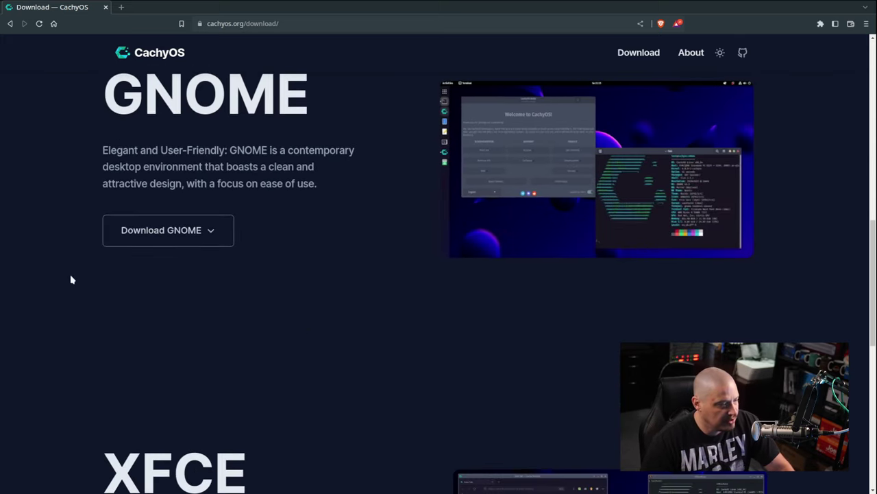
scroll(556, 315, down, 5)
scroll(559, 317, down, 2)
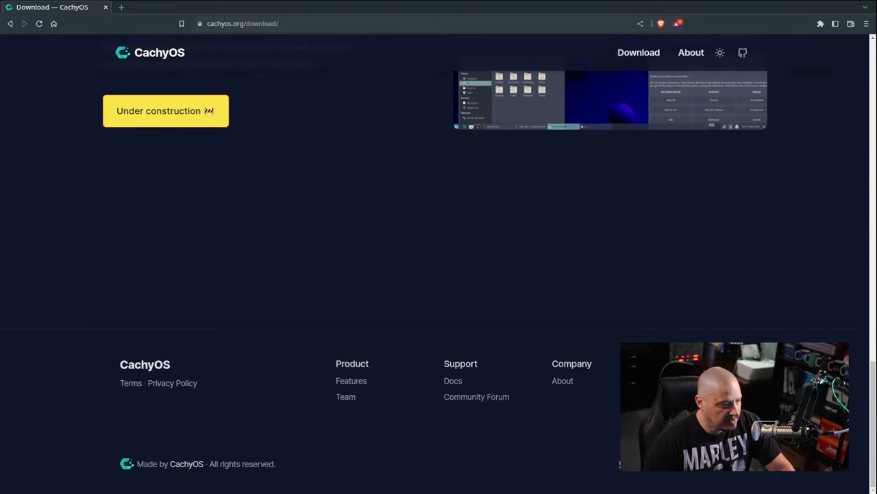
scroll(517, 239, up, 15)
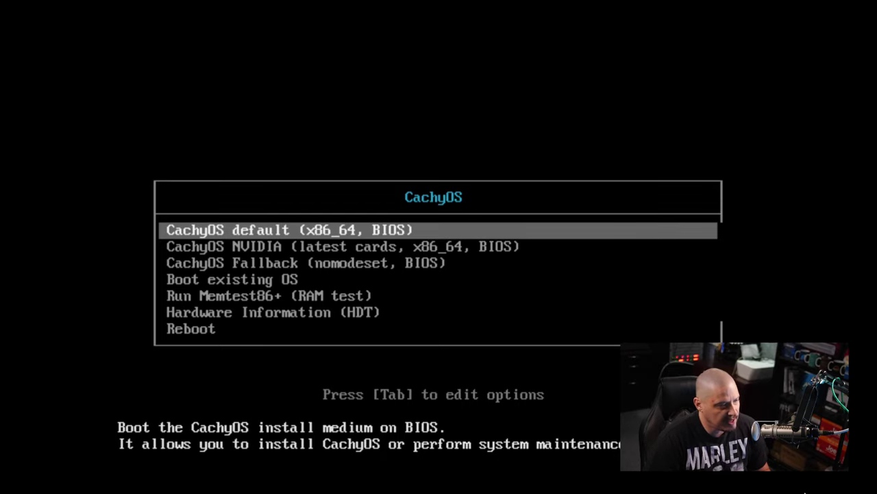
- Boot the 'CachyOS default (x86_64, BIOS)' entry into the live desktop
key(Return)
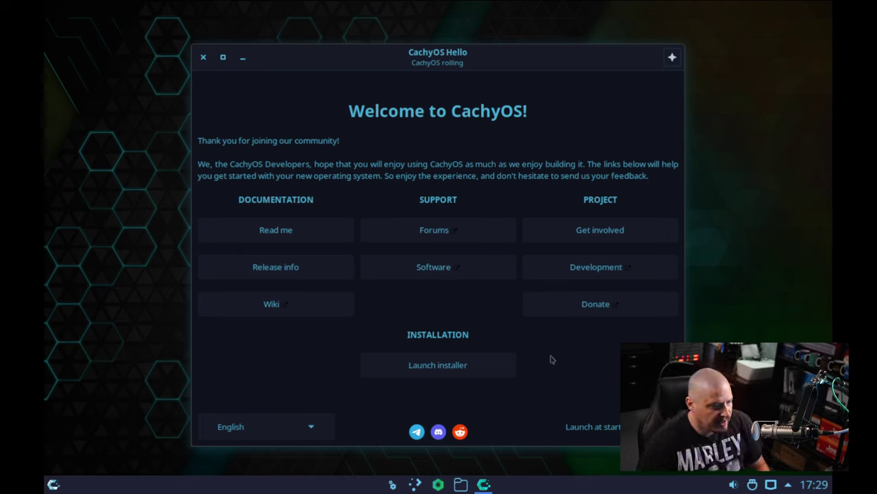
- Launch the installer from CachyOS Hello and pick the Online install type
click(444, 370)
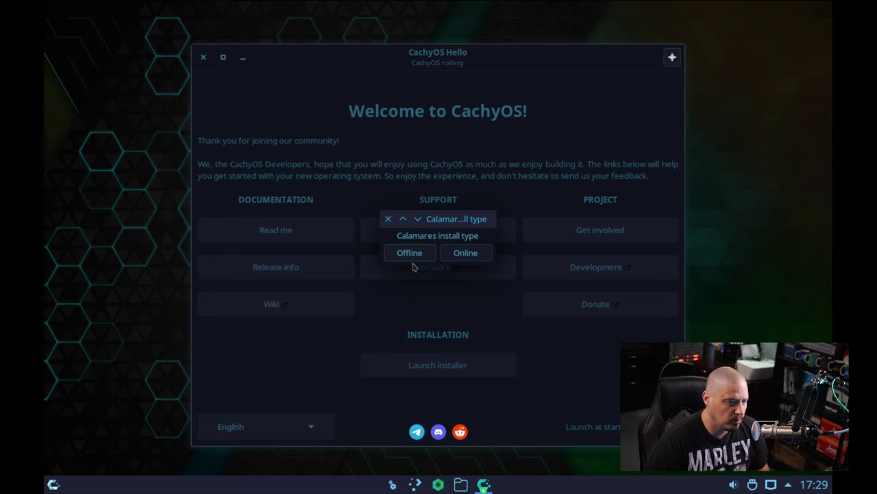
click(455, 260)
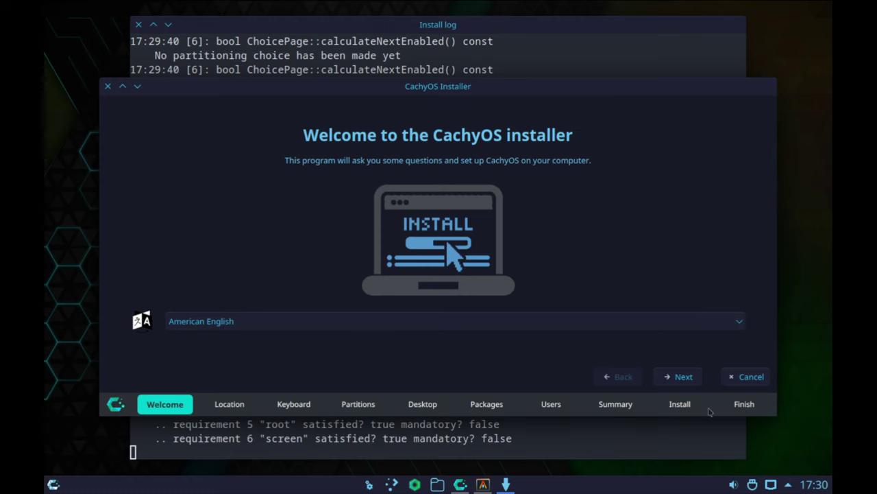
- Keep American English, the America/Chicago time zone and the English (US) keyboard
click(690, 378)
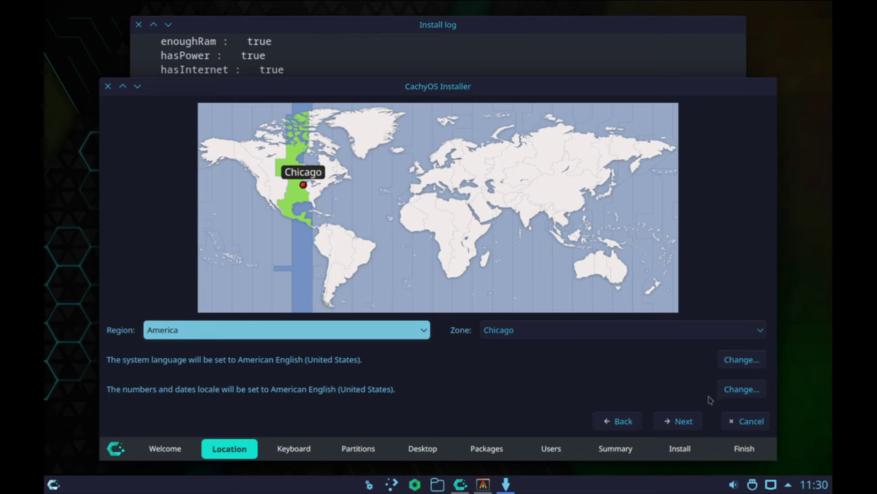
click(683, 423)
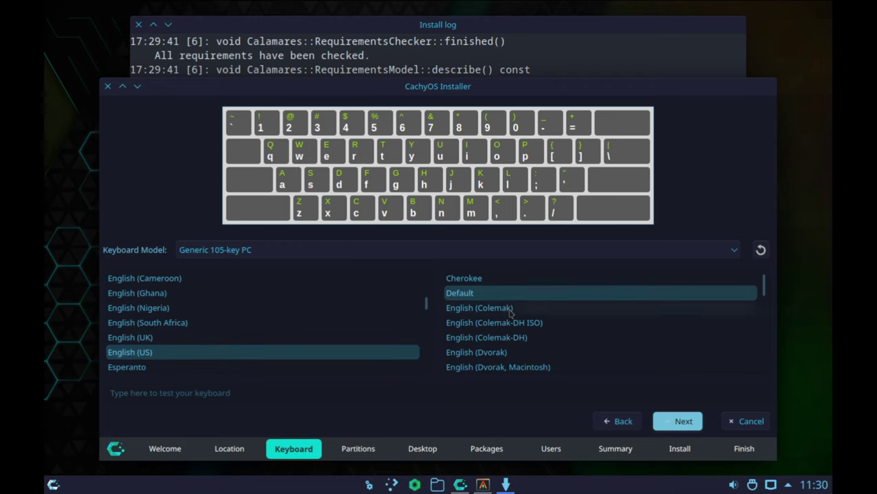
click(682, 424)
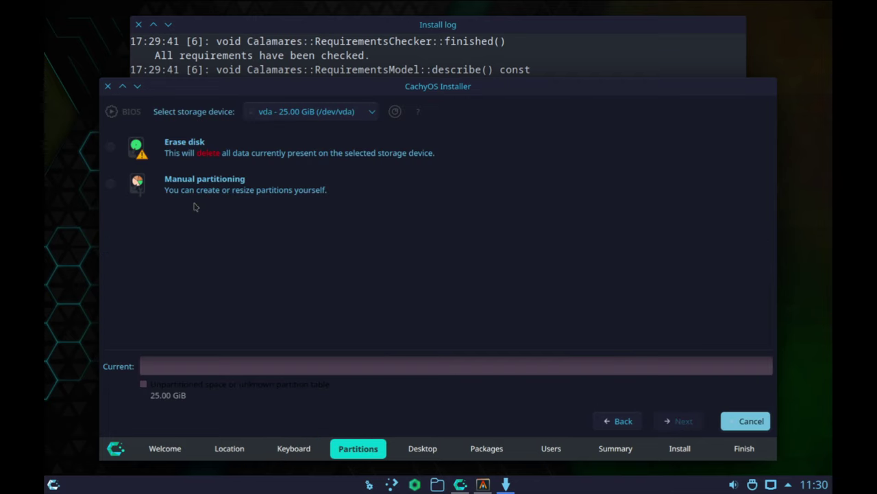
- Set the 25 GiB vda disk to Erase disk with the xfs filesystem, then continue
click(109, 145)
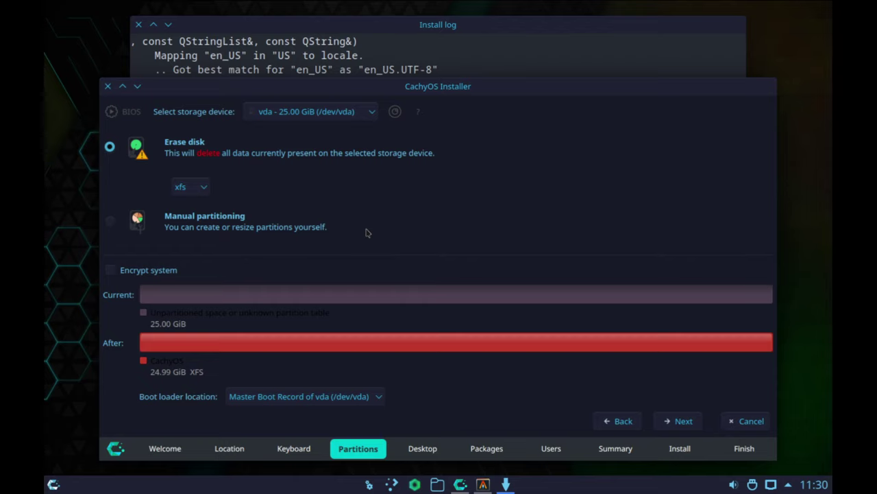
click(117, 229)
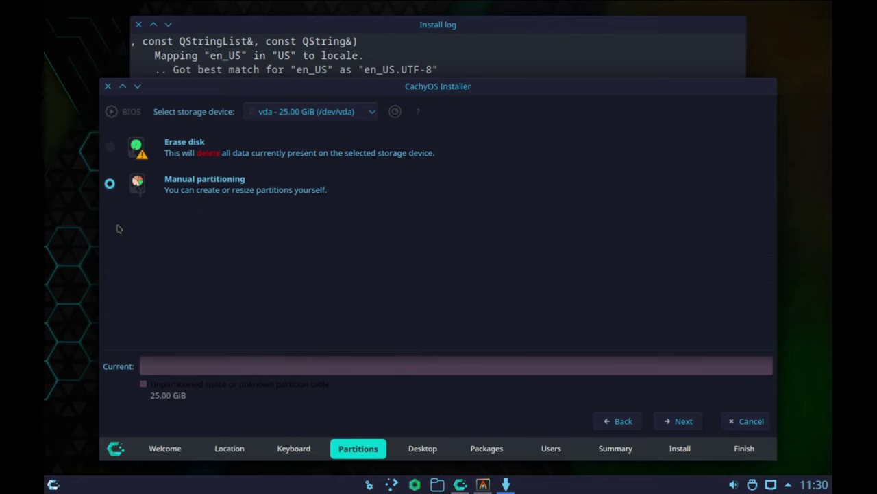
click(113, 151)
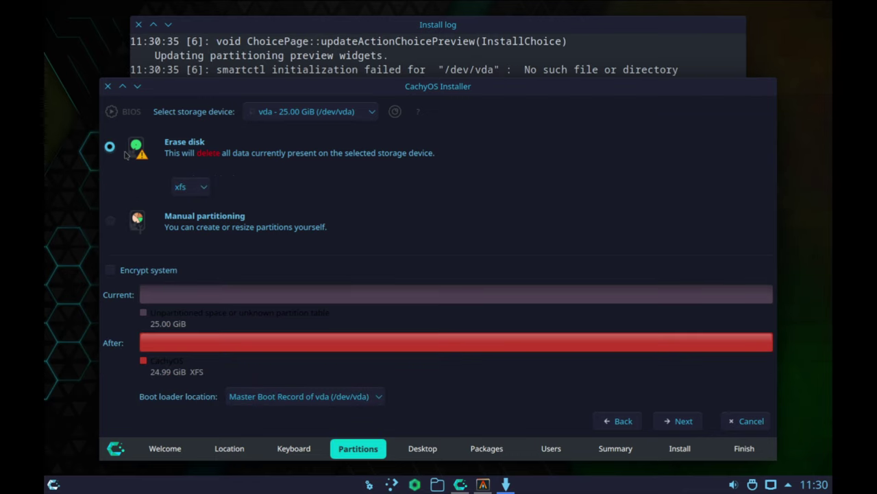
click(204, 189)
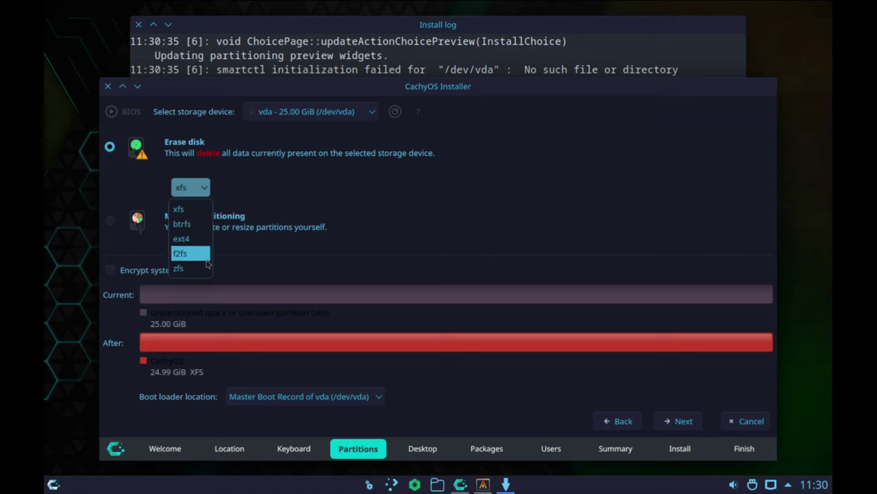
click(184, 209)
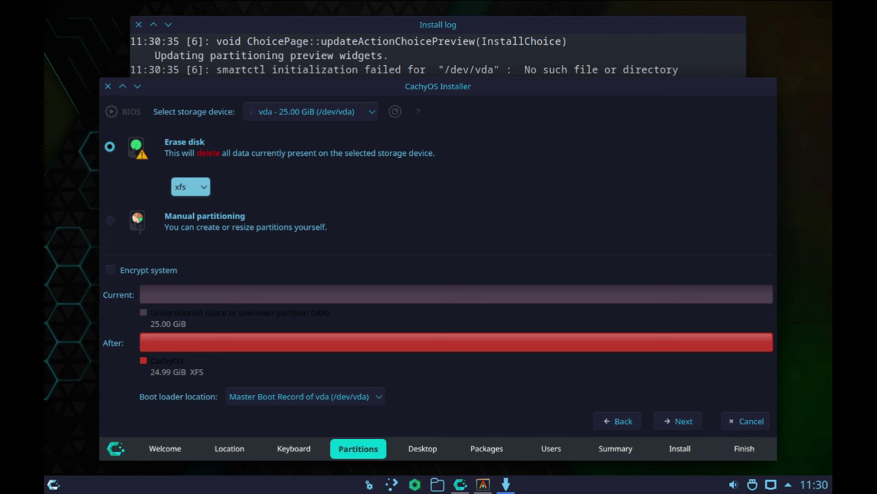
key(alt+n)
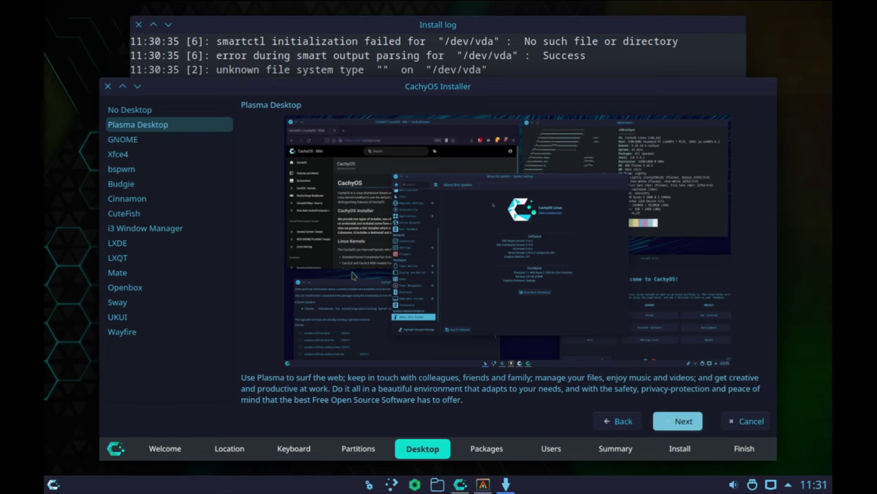
- Select Plasma Desktop and move on to the Additional packages page
click(178, 130)
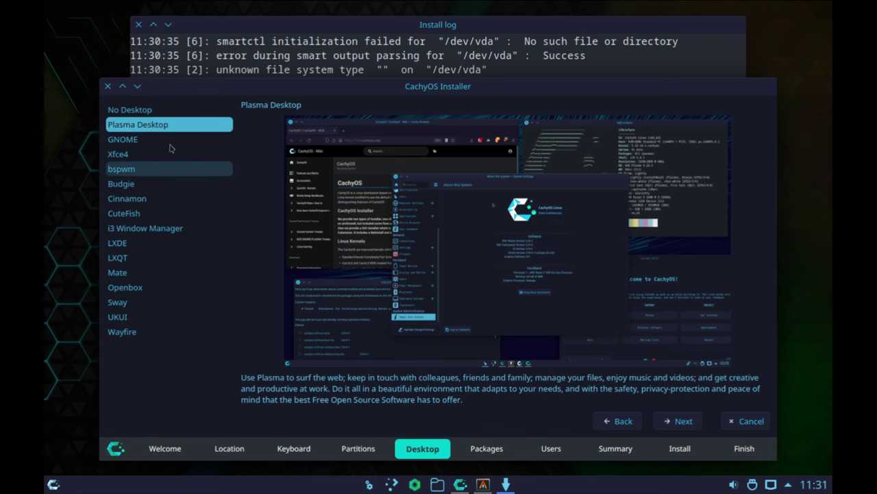
click(684, 421)
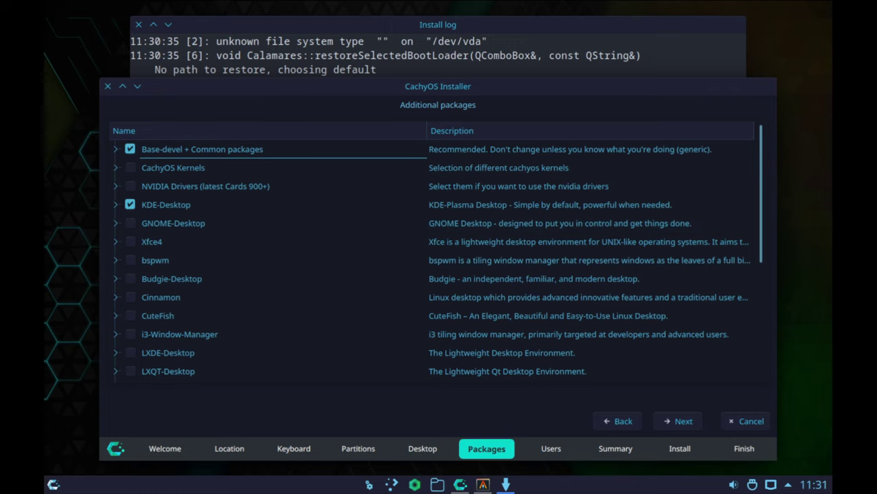
click(129, 168)
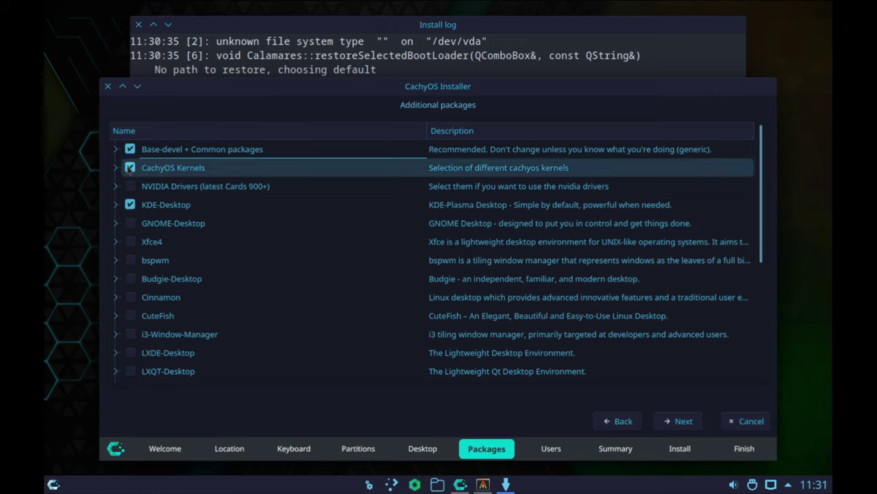
click(130, 167)
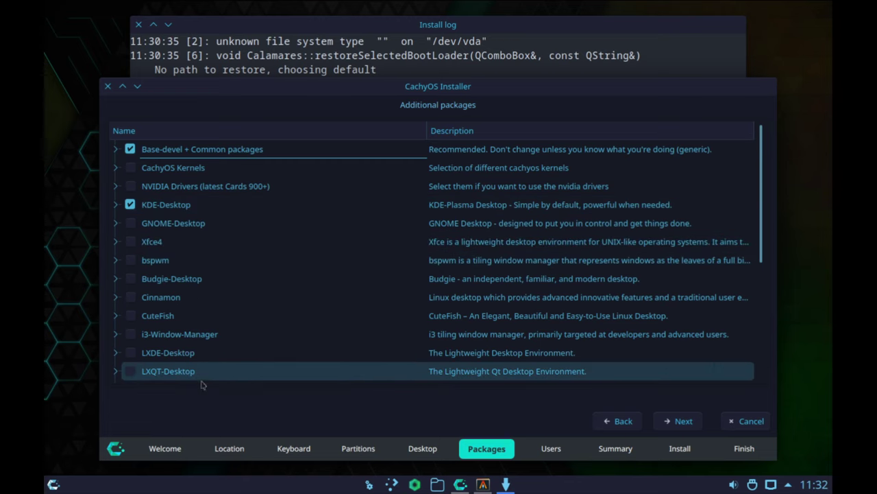
- Enter the full name on the Users page and keep computer name cachyos-x8664
click(691, 424)
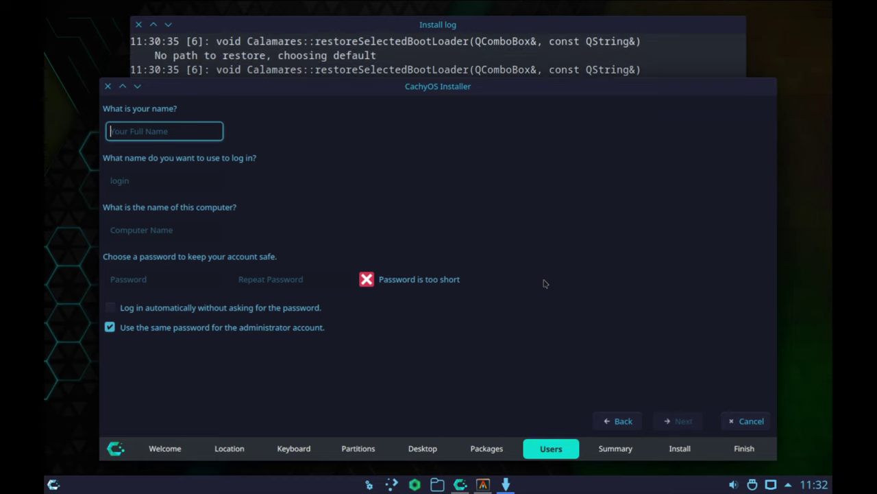
text(dt)
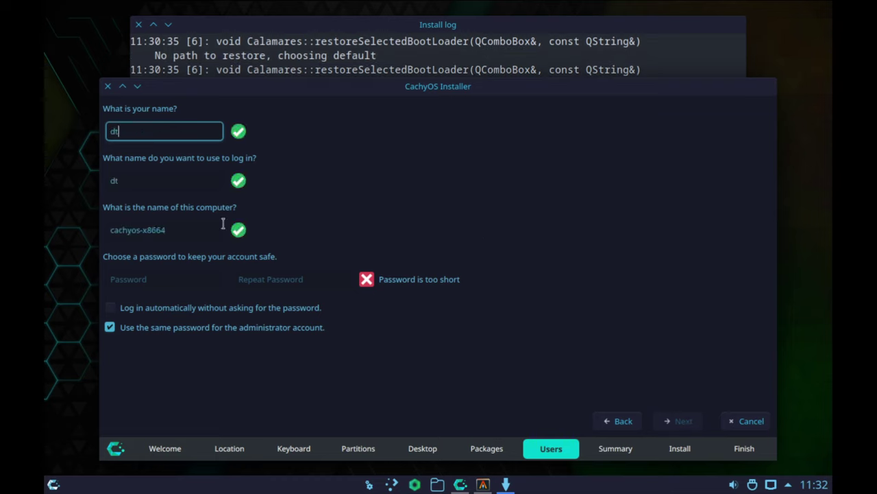
click(170, 229)
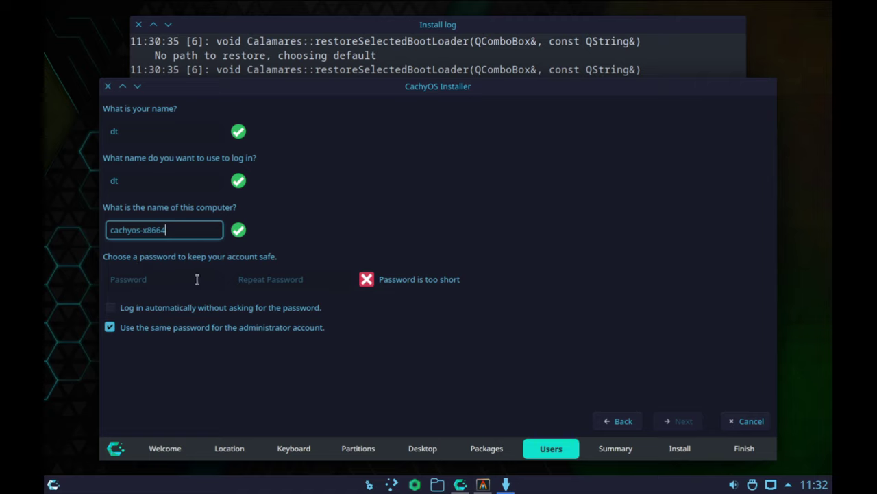
- Replace the too-short password with a new matching account password, then continue to Summary
click(197, 279)
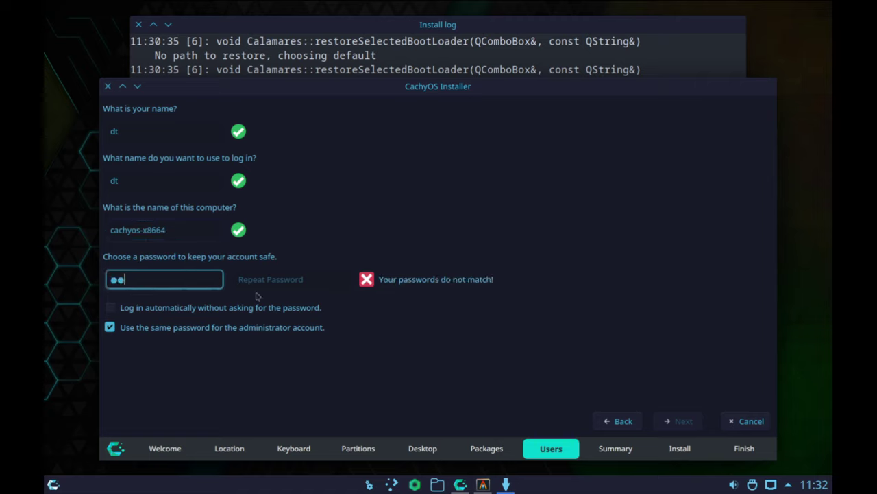
click(262, 281)
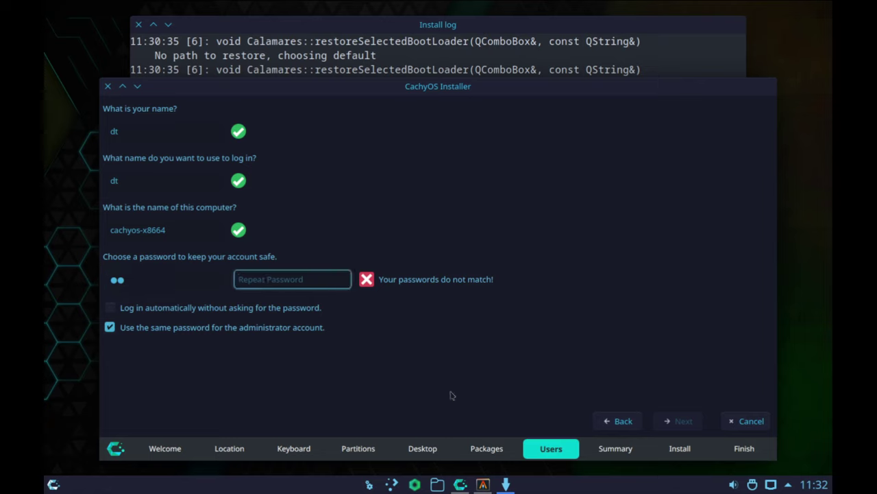
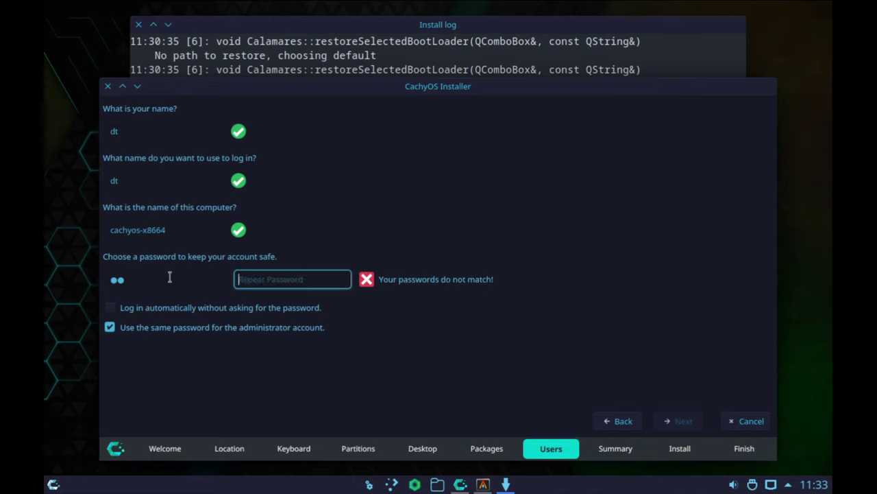
click(169, 277)
key(BackSpace)
key(BackSpace)
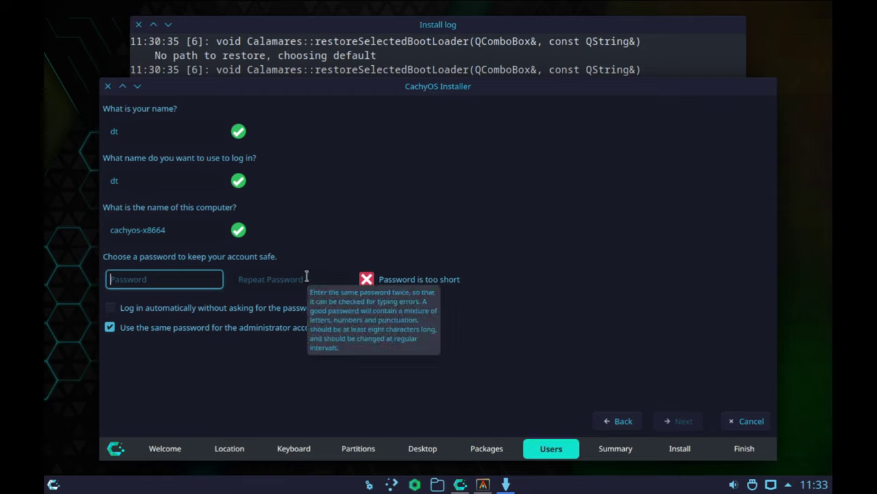
text(******)
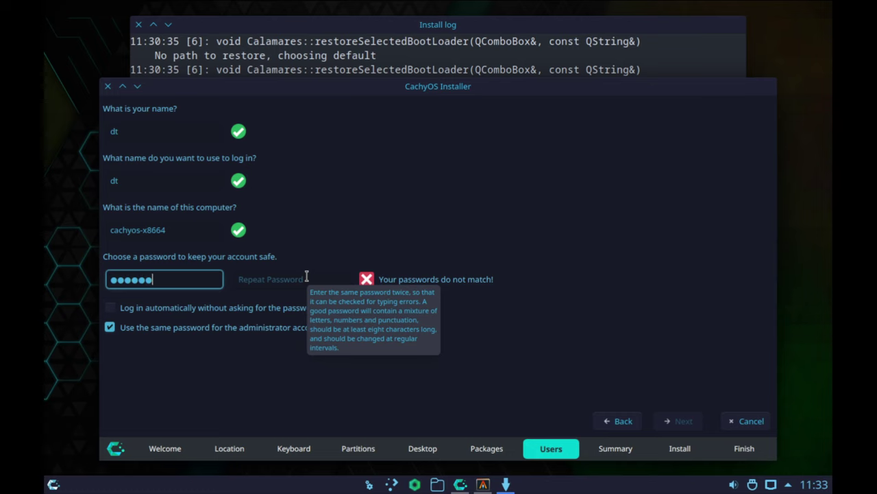
click(250, 289)
text(******)
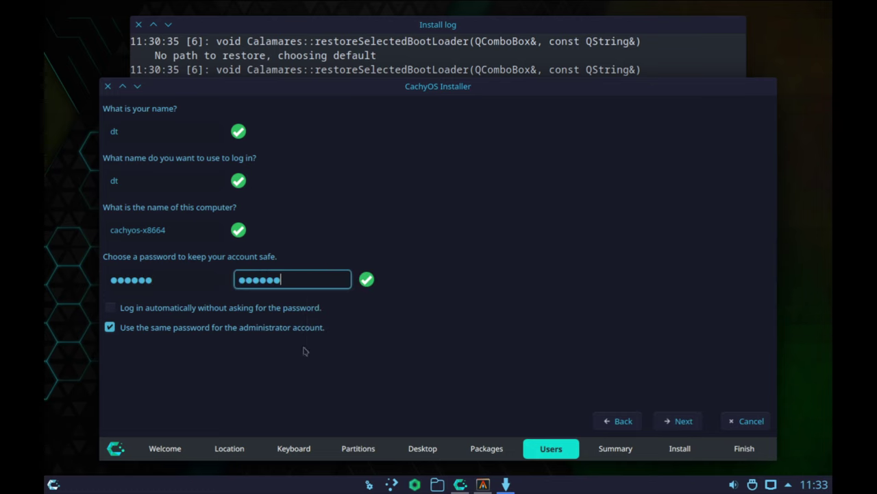
click(694, 423)
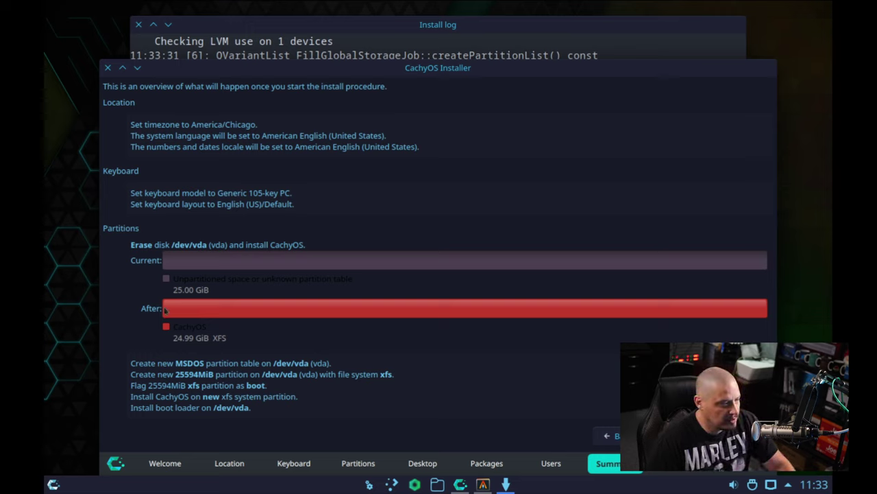
- Start the installation and confirm erasing /dev/vda with Install now
click(662, 435)
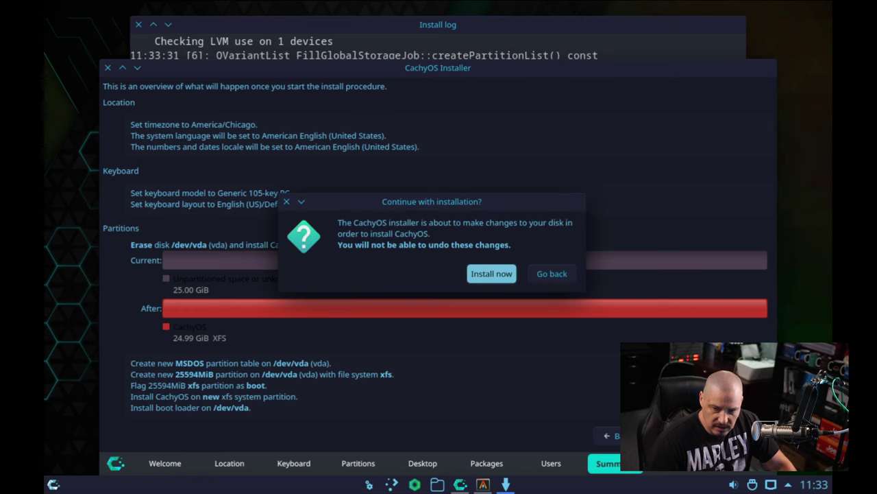
click(493, 274)
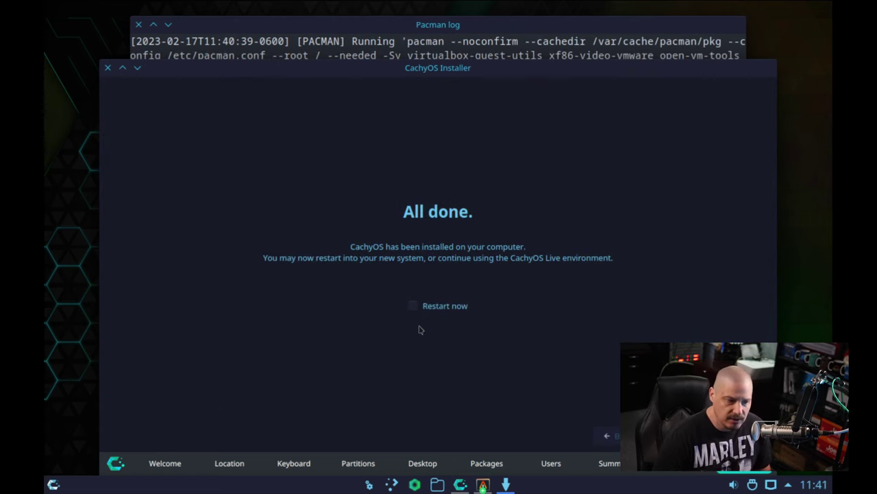
- Tick Restart now and close the installer to reboot
click(412, 305)
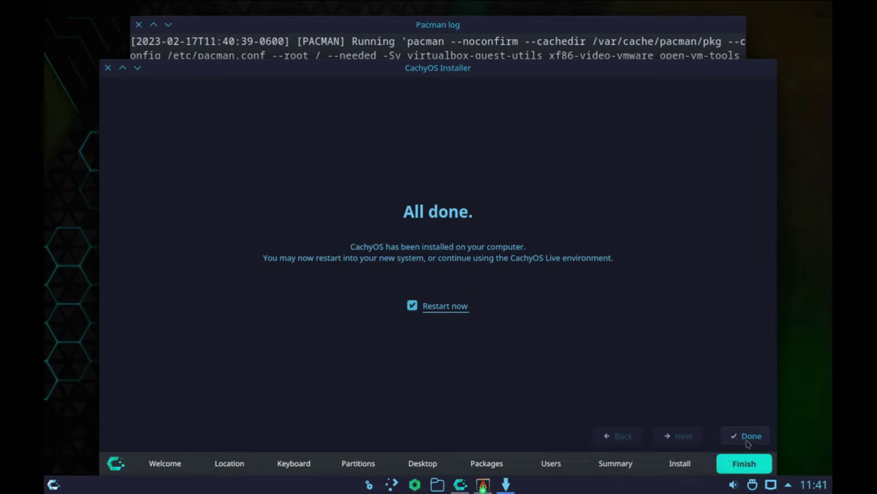
click(747, 438)
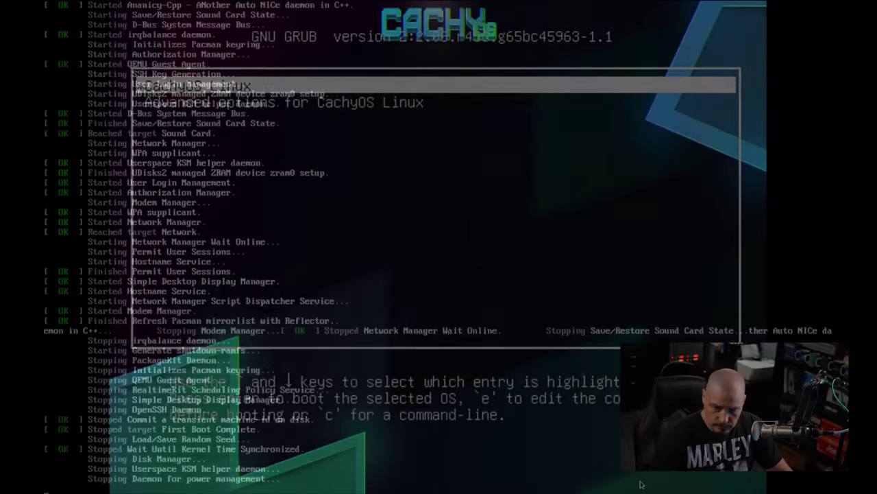
- Boot the installed system, choose the Plasma (X11) session and log in with the account password
key(Return)
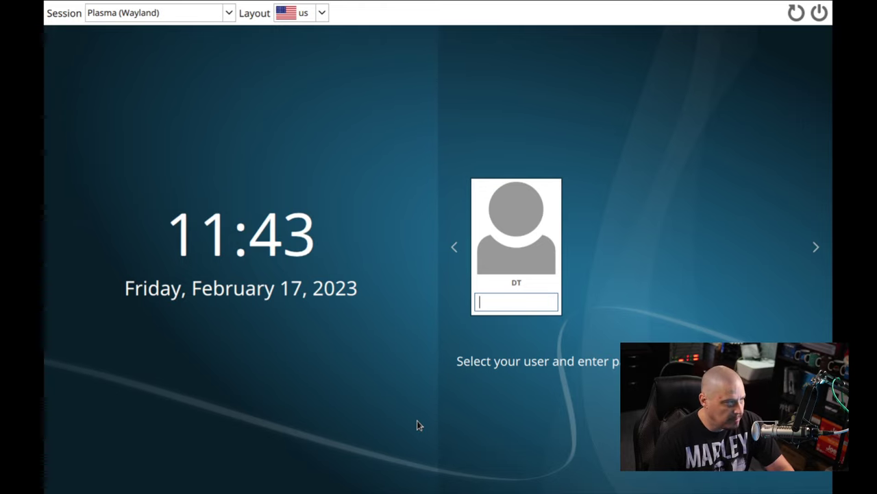
click(229, 13)
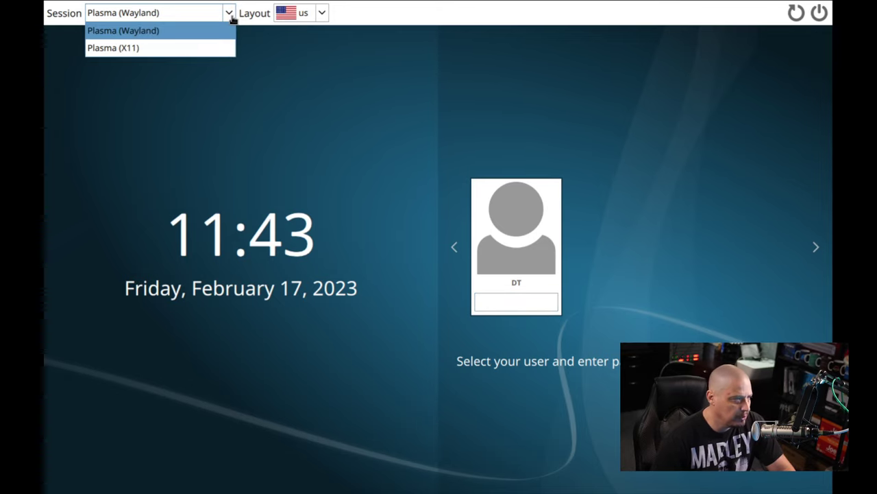
click(199, 48)
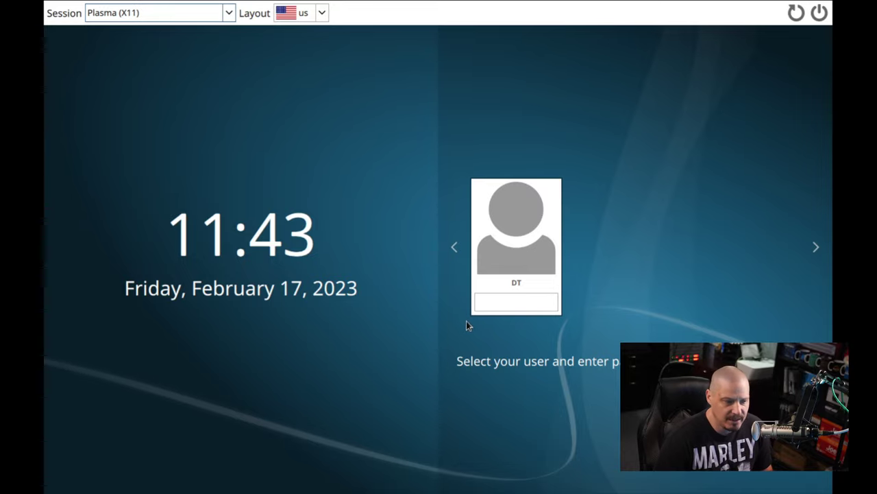
click(501, 307)
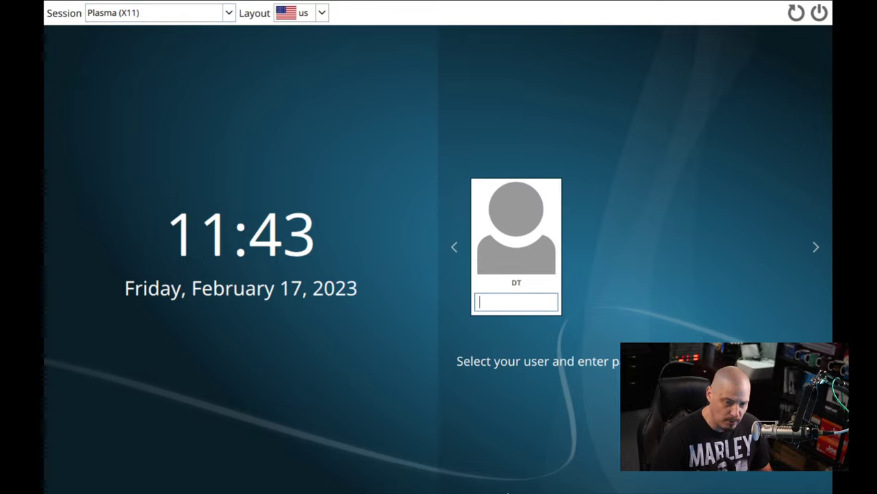
text(******)
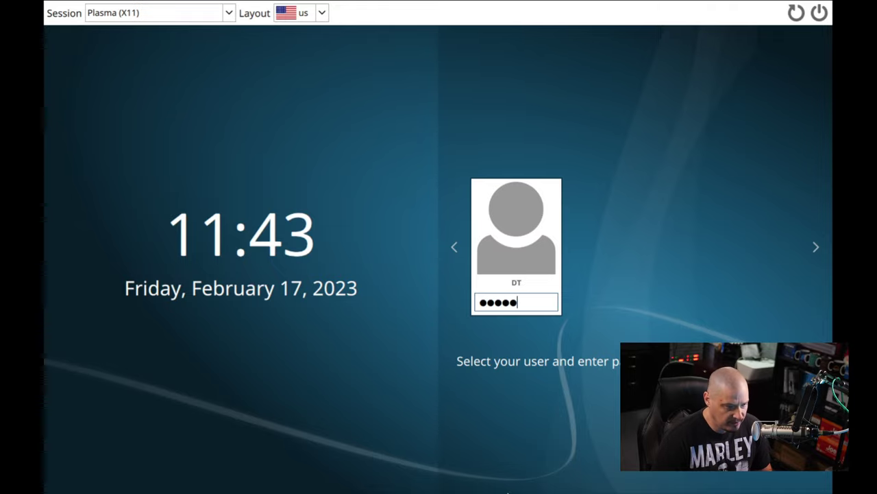
key(Return)
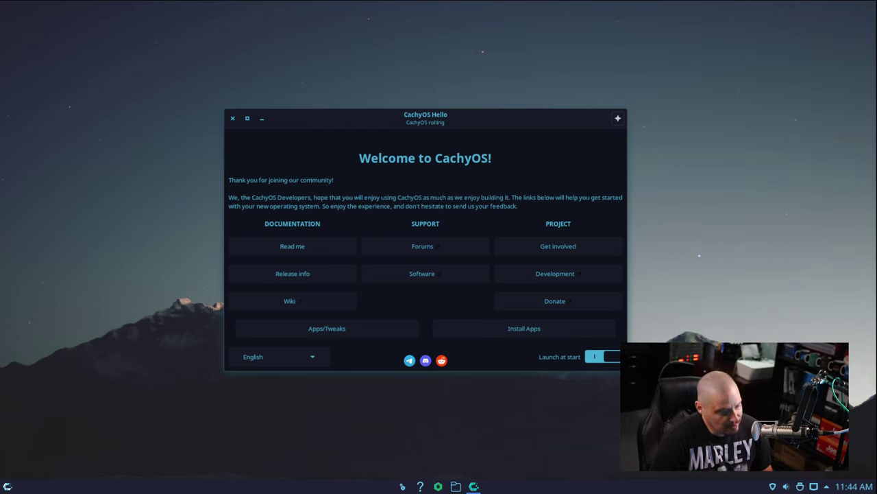
- Check the applications menu, toggle Launch at start, and briefly view the Read me page
click(7, 486)
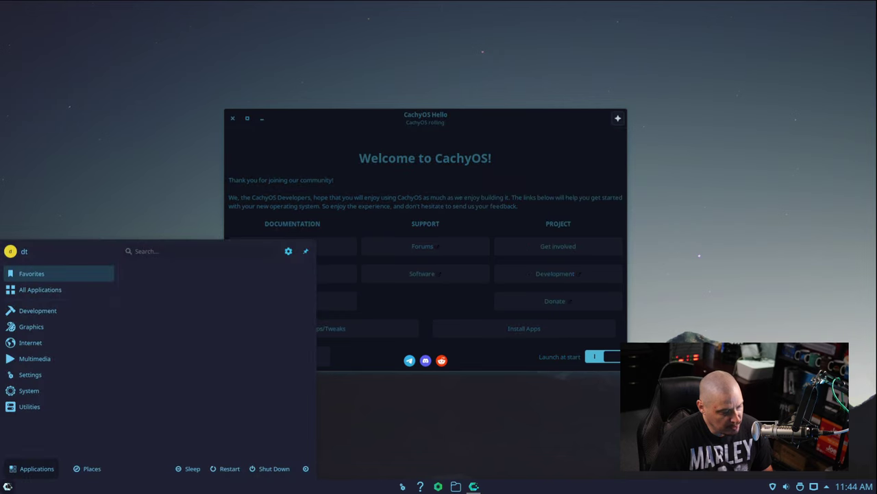
click(7, 486)
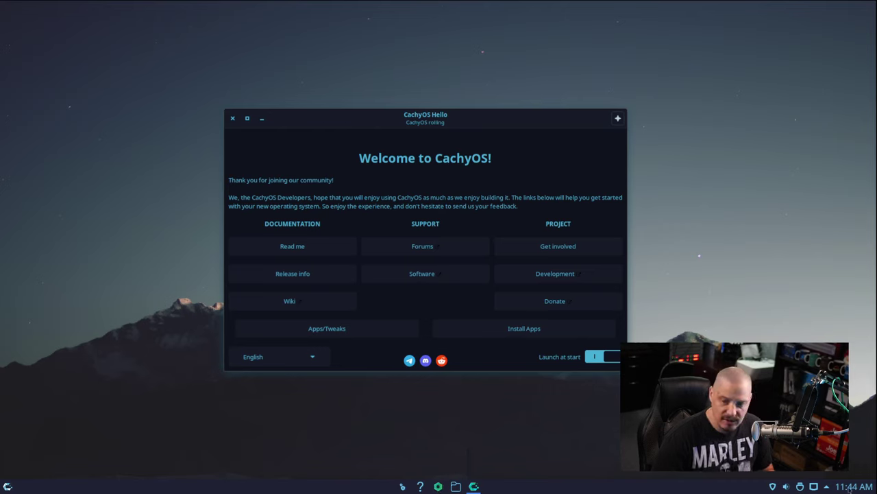
mouse_move(839, 491)
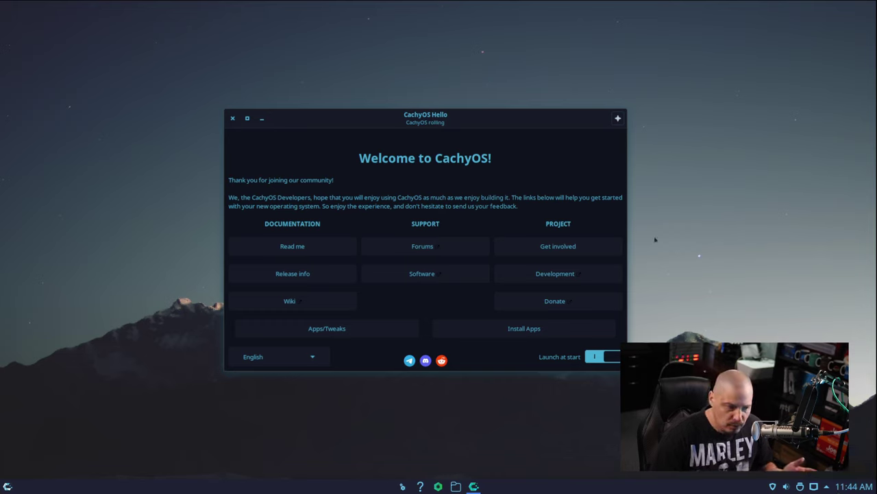
click(595, 357)
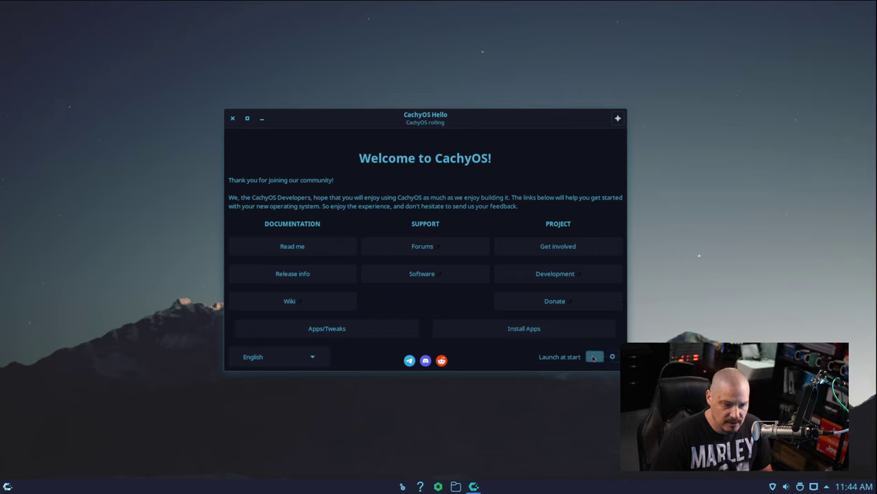
click(598, 358)
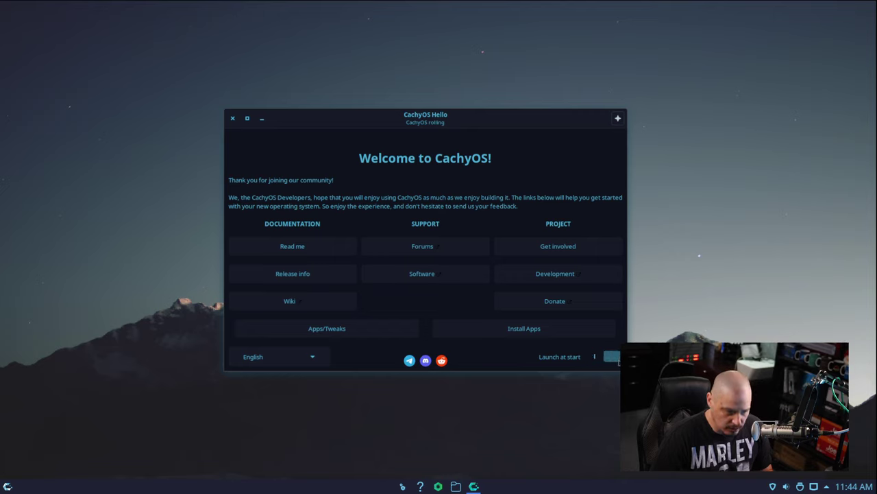
click(598, 358)
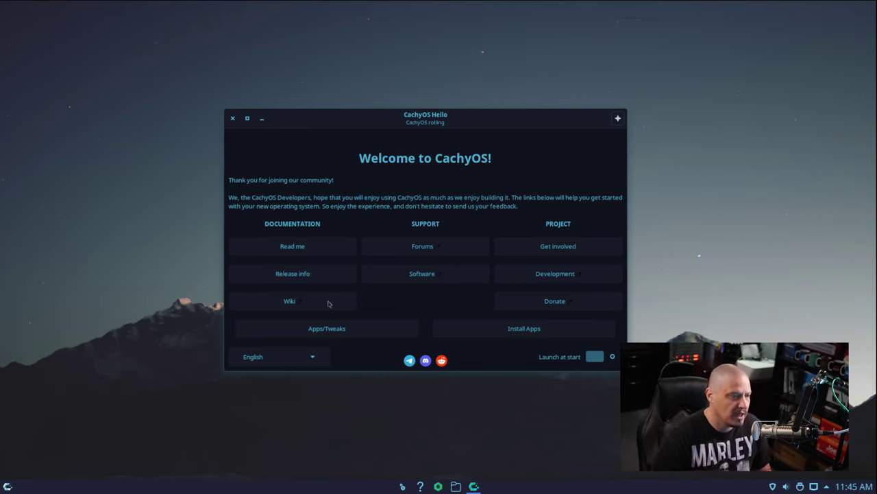
click(298, 253)
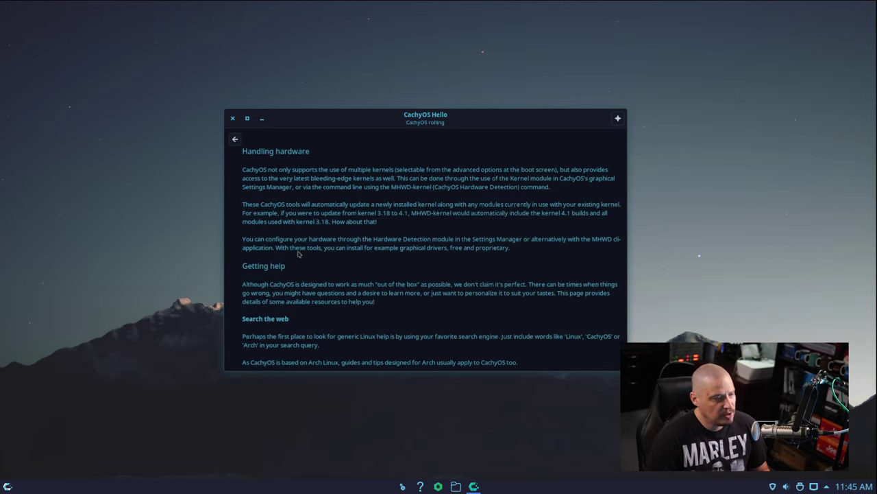
click(235, 139)
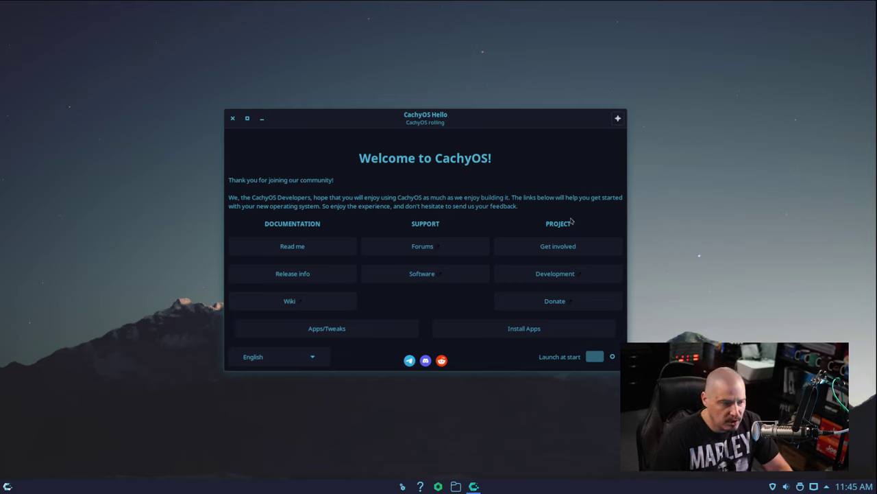
- Enable Apparmor on the Tweaks page, authenticating with the user's password
click(342, 332)
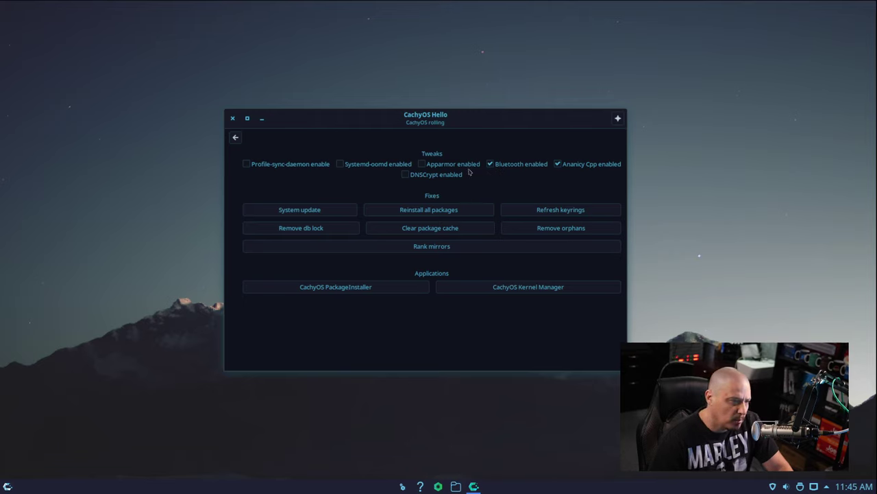
click(424, 166)
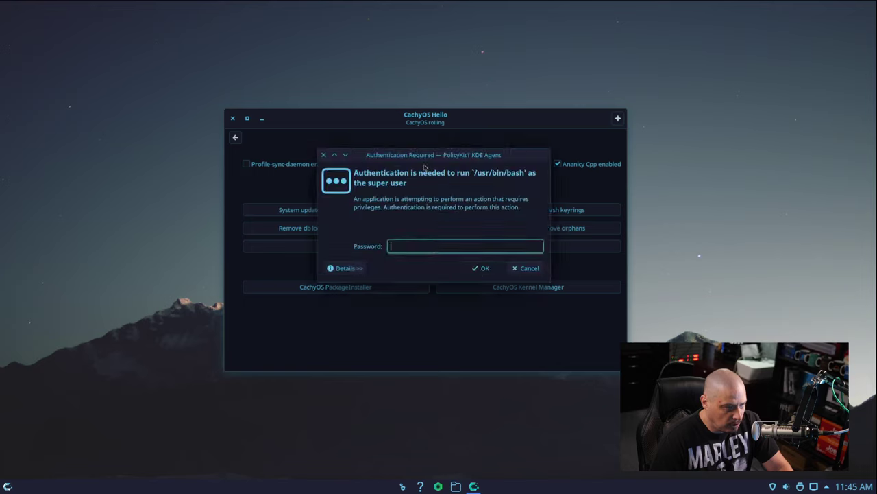
text(•••••••)
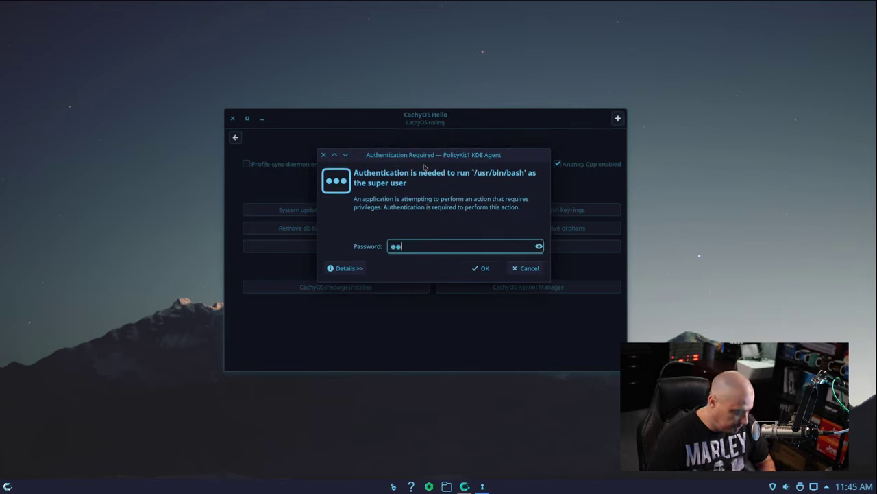
key(Return)
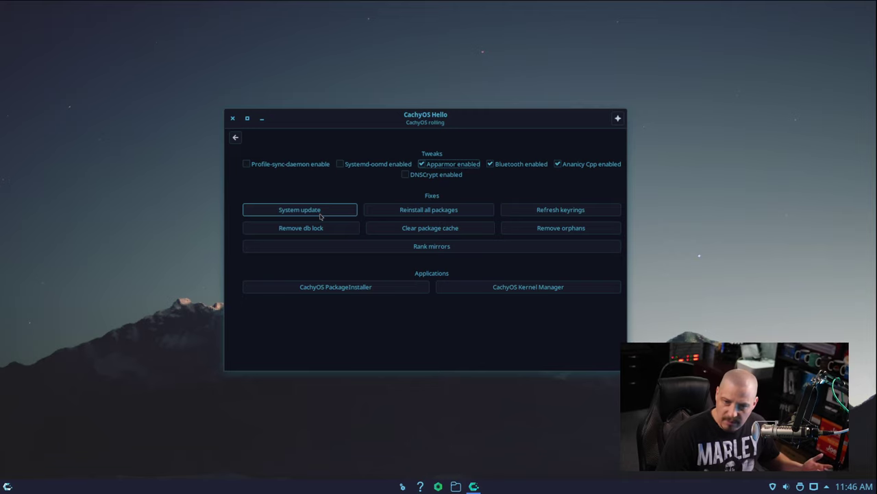
- Run the full system update and close the terminal once nothing is left to do
click(320, 215)
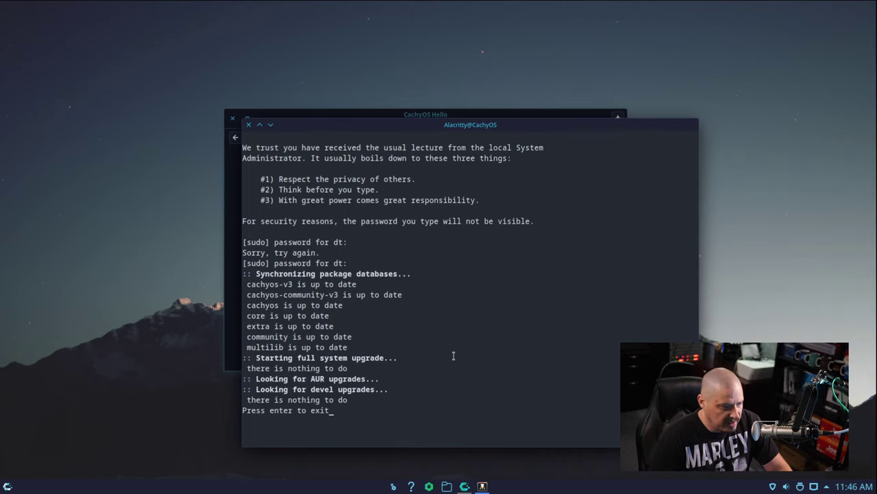
key(Return)
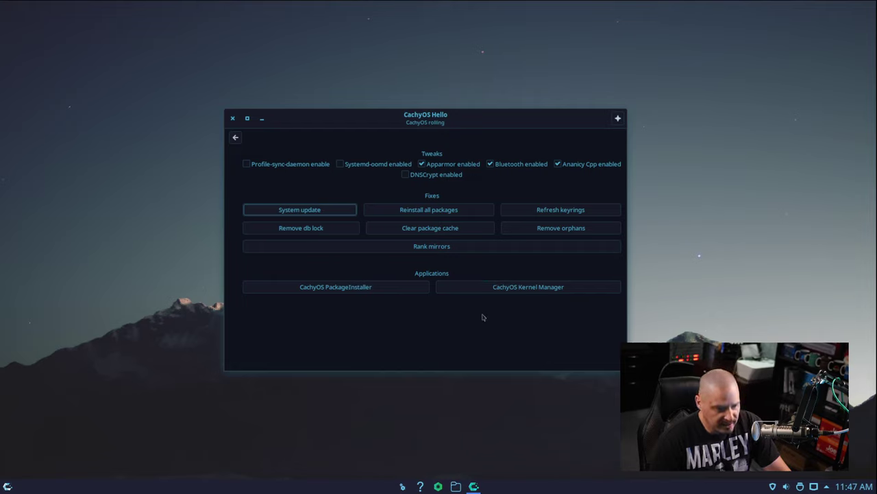
- Go back to the welcome page, open Install Apps, and expand Browsers to look at Opera
click(236, 138)
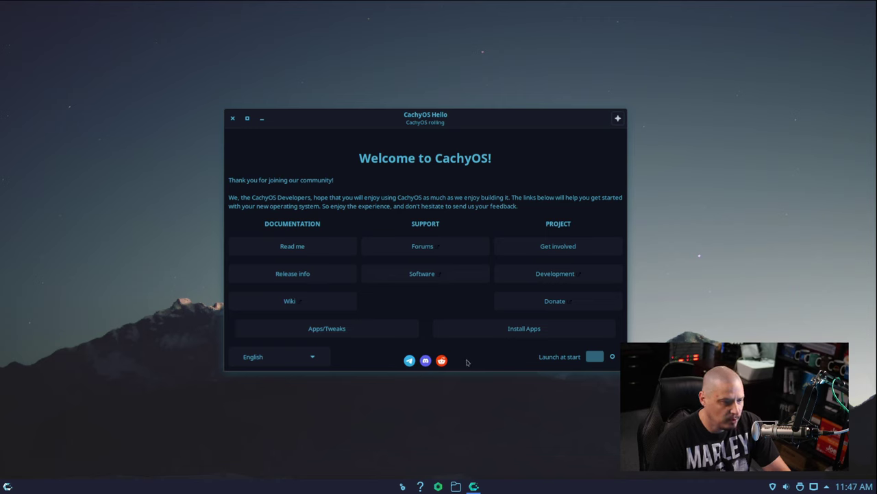
click(515, 329)
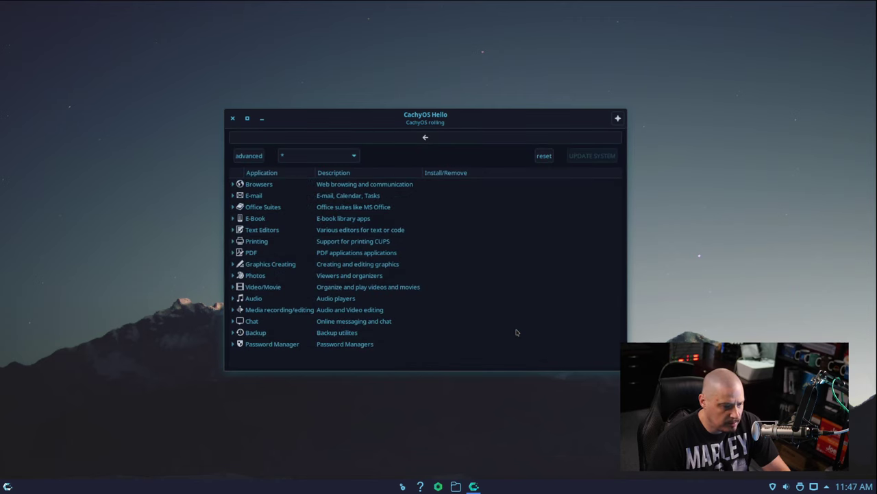
click(235, 183)
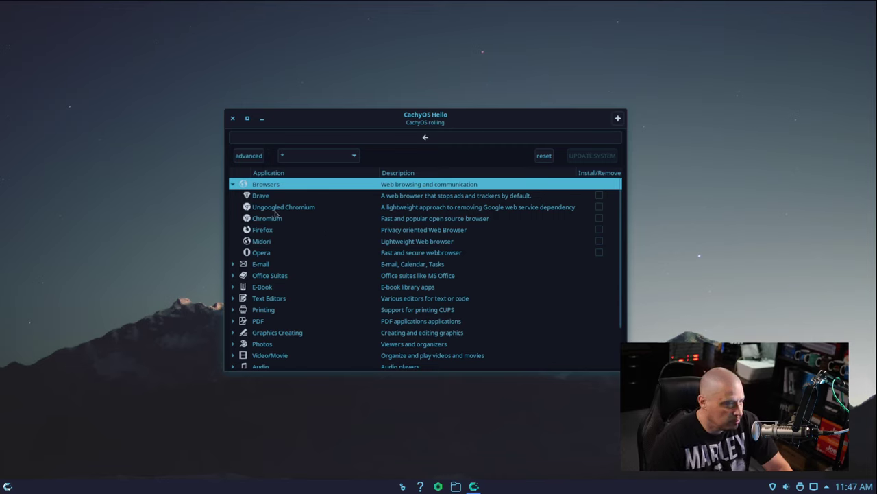
click(253, 255)
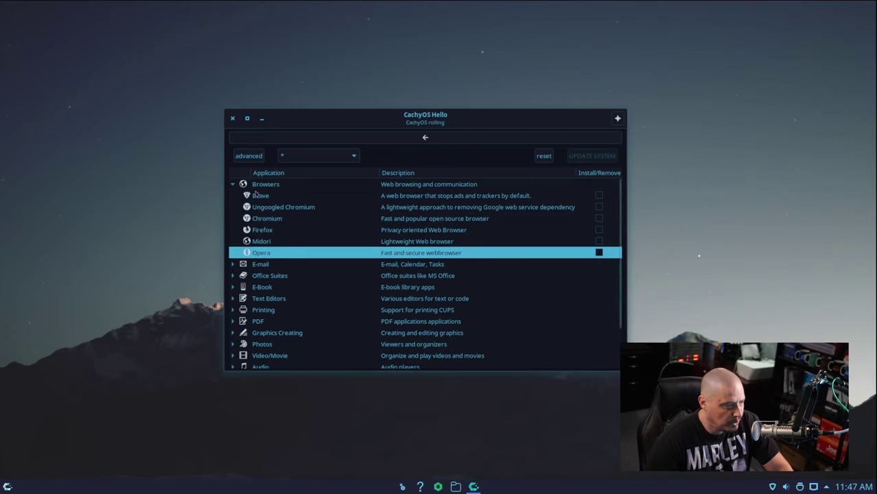
- Expand the E-mail, Office Suites and Text Editors categories in the app list
click(233, 264)
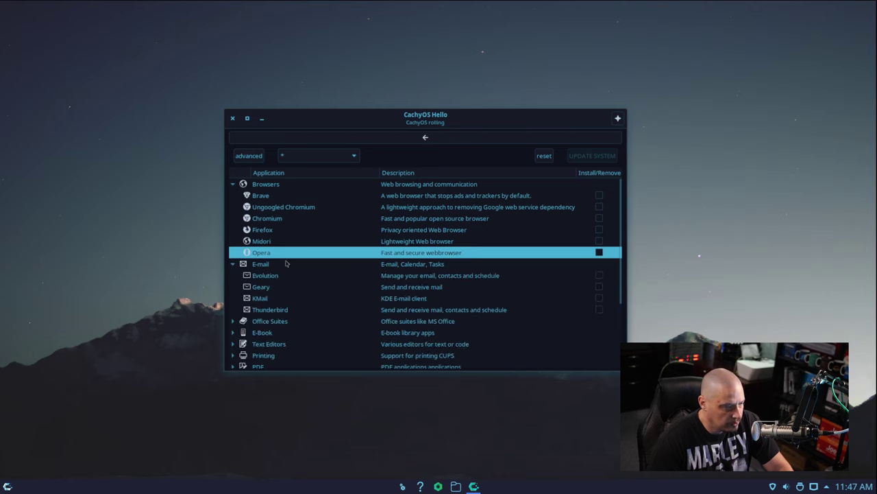
scroll(288, 261, down, 2)
click(233, 270)
scroll(347, 270, down, 2)
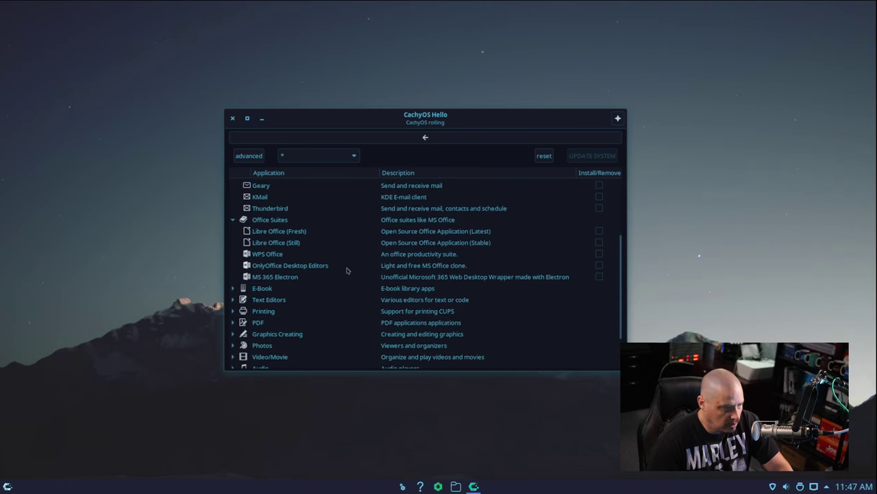
scroll(347, 270, down, 1)
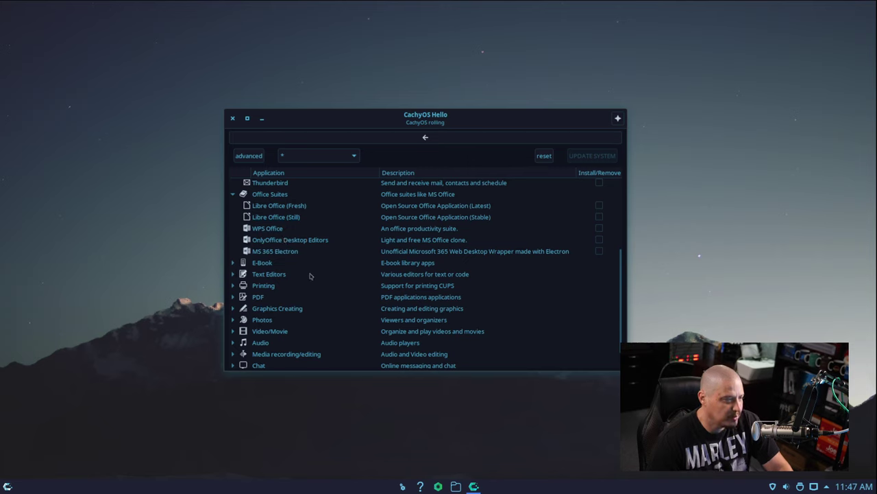
scroll(310, 275, down, 1)
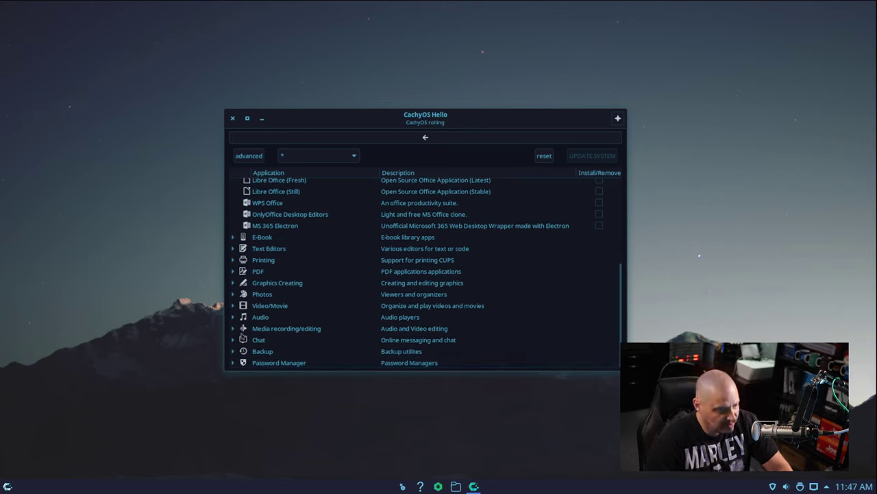
click(236, 253)
click(232, 248)
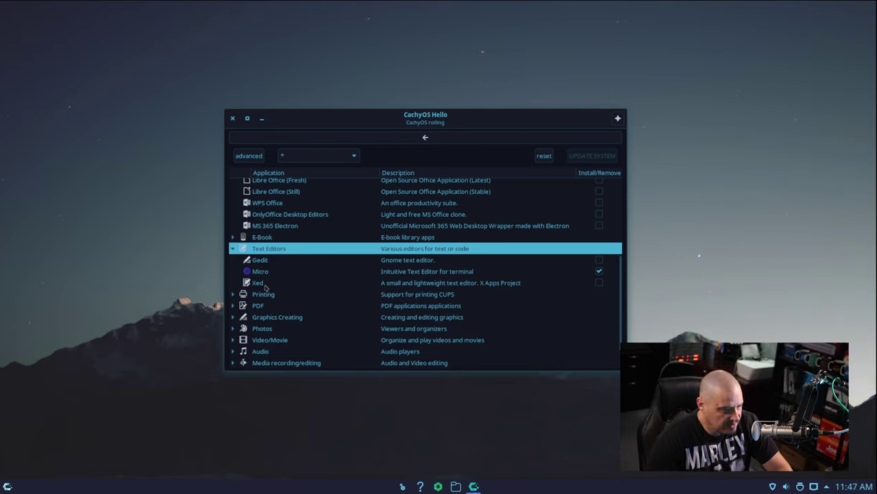
- Select the Micro text editor and expand the Video/Movie category
click(269, 272)
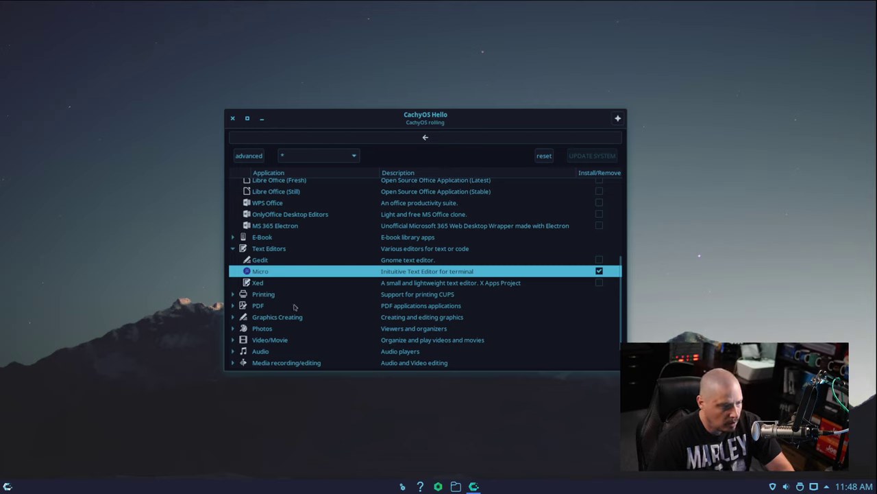
scroll(303, 312, down, 1)
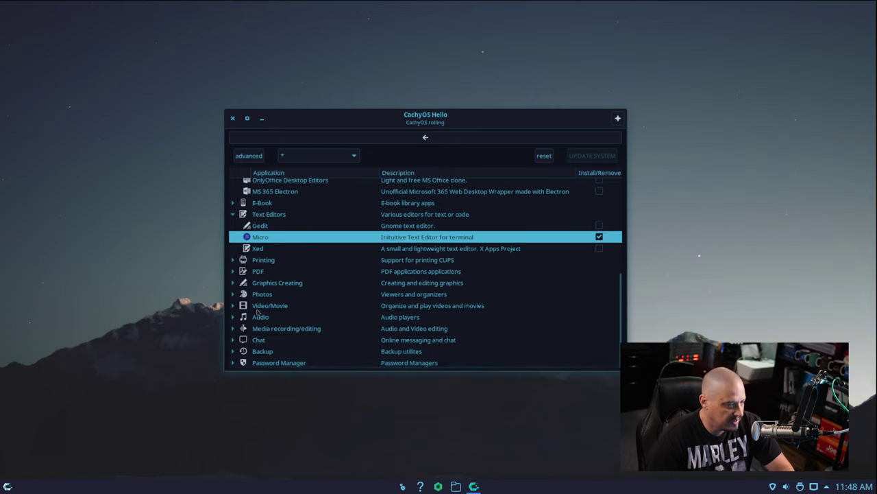
click(234, 306)
scroll(283, 322, down, 1)
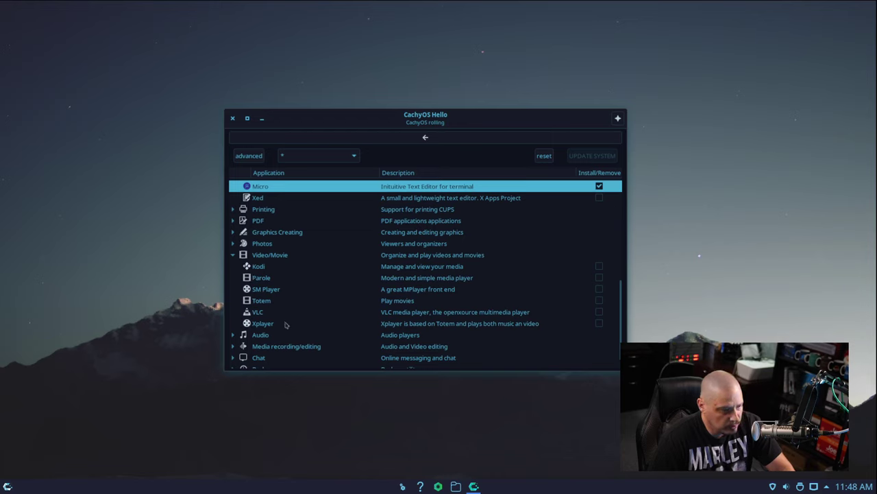
scroll(272, 330, down, 1)
- Expand the Audio category and click through its players, including Rhythmbox
click(261, 316)
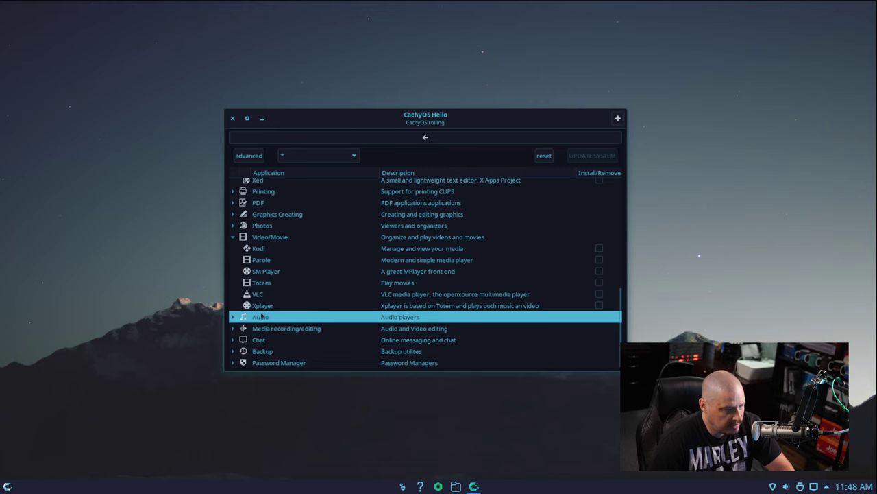
click(232, 316)
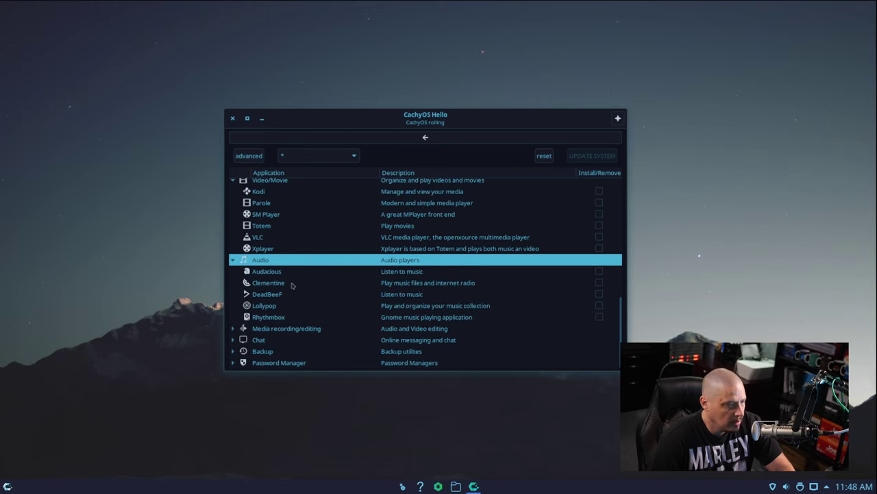
click(277, 305)
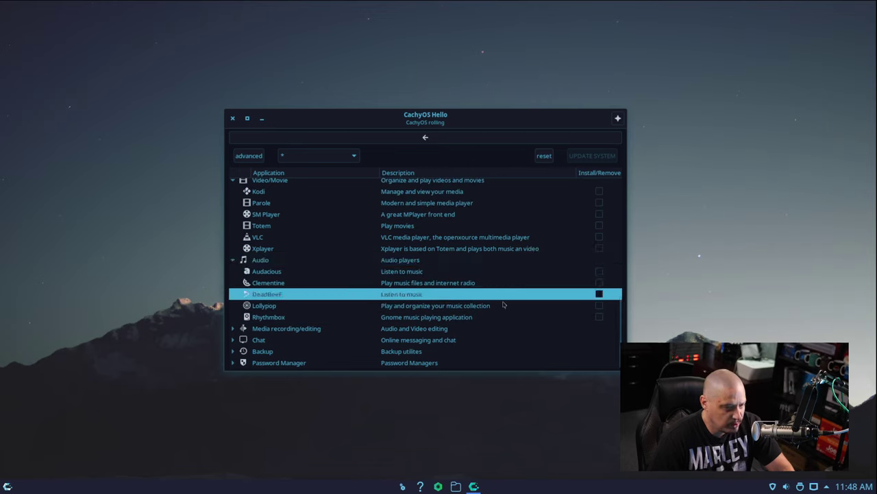
click(276, 319)
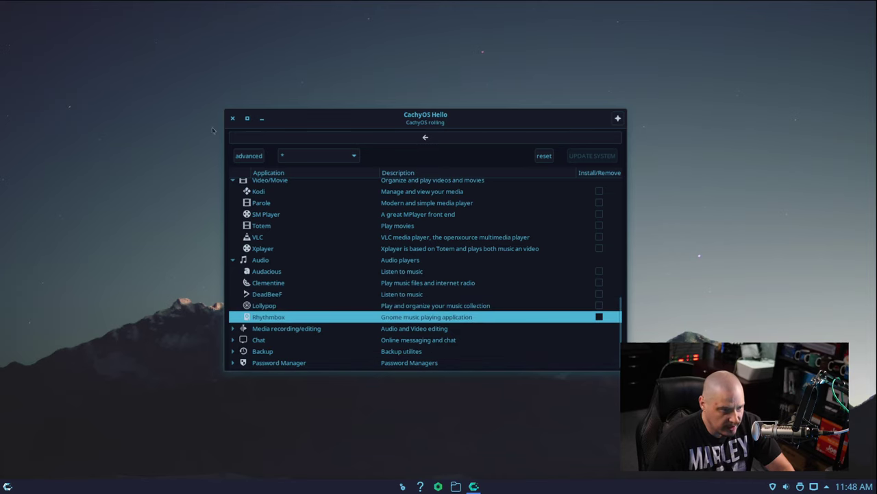
- Close CachyOS Hello and show the launcher's Development category with Micro listed
click(234, 120)
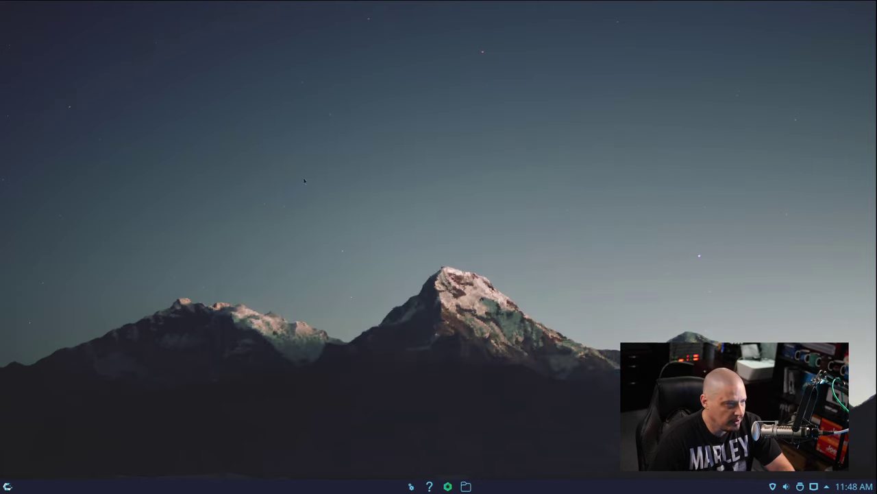
click(8, 486)
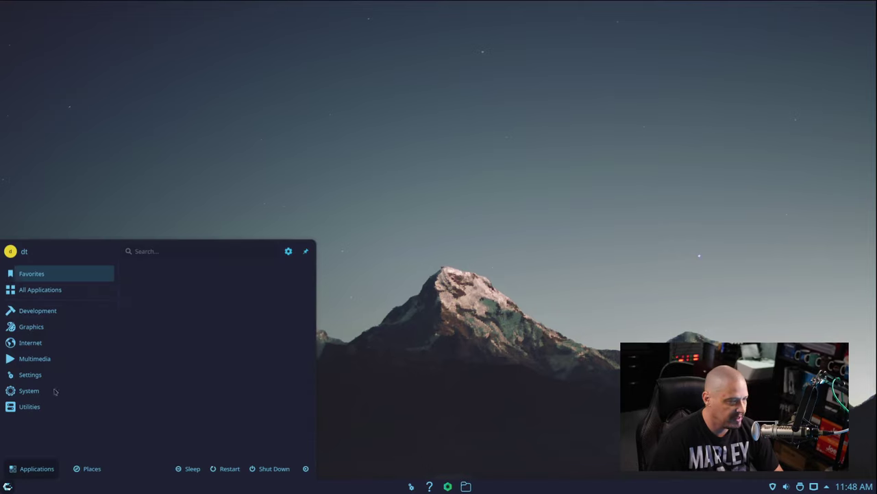
mouse_move(63, 312)
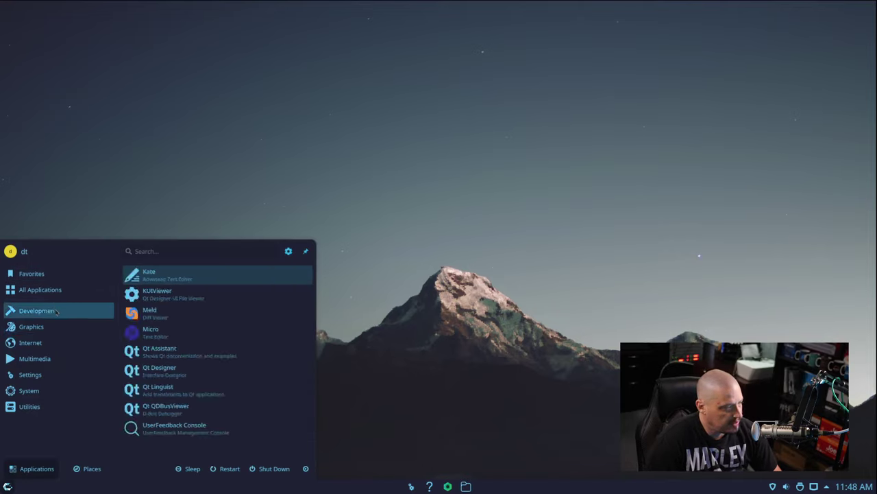
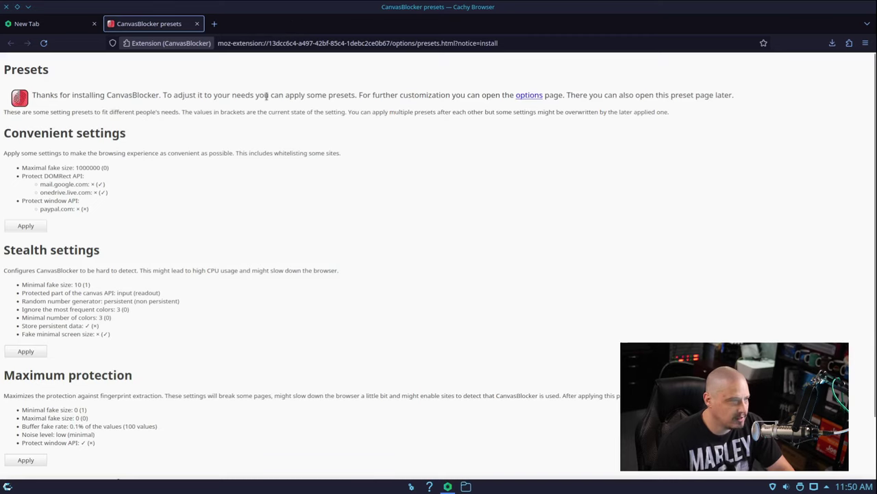
- Check the enabled CanvasBlocker, Dark Reader and uBlock Origin extensions, then close Cachy Browser
click(197, 23)
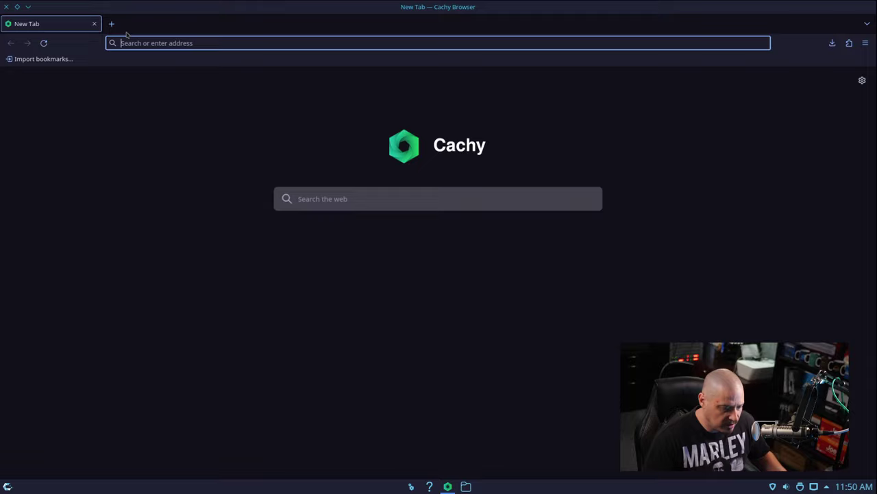
click(865, 43)
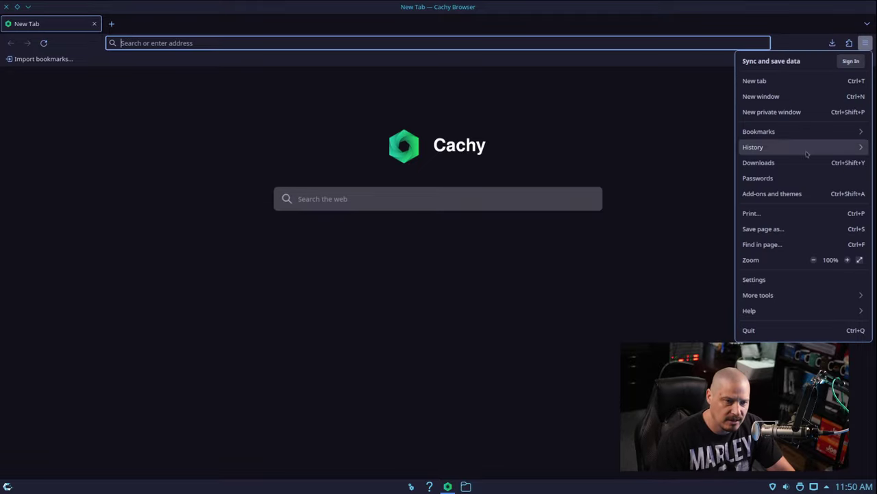
click(760, 195)
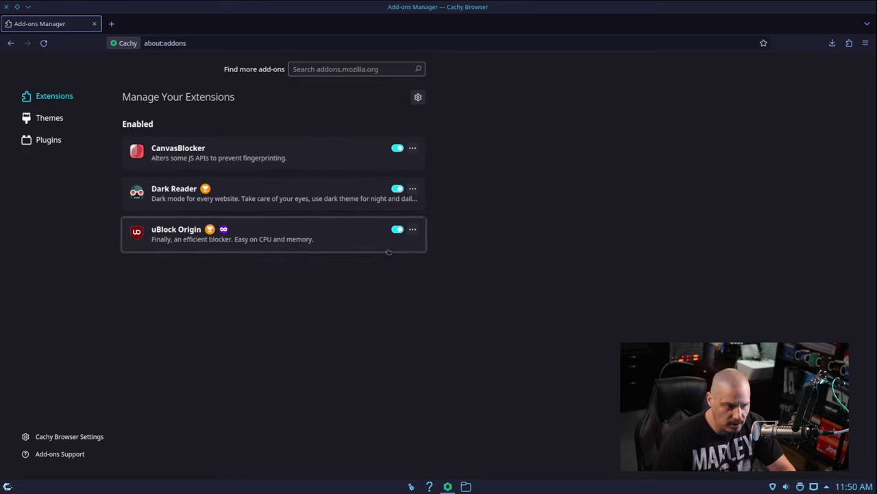
click(111, 23)
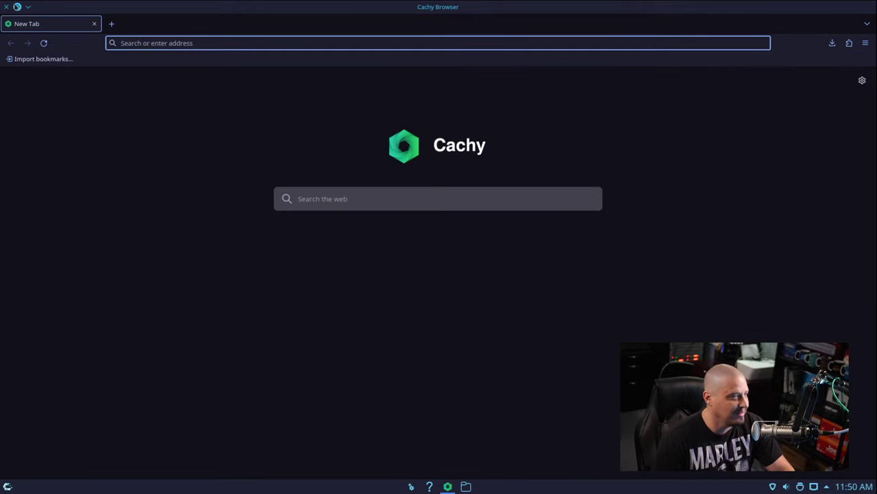
click(7, 6)
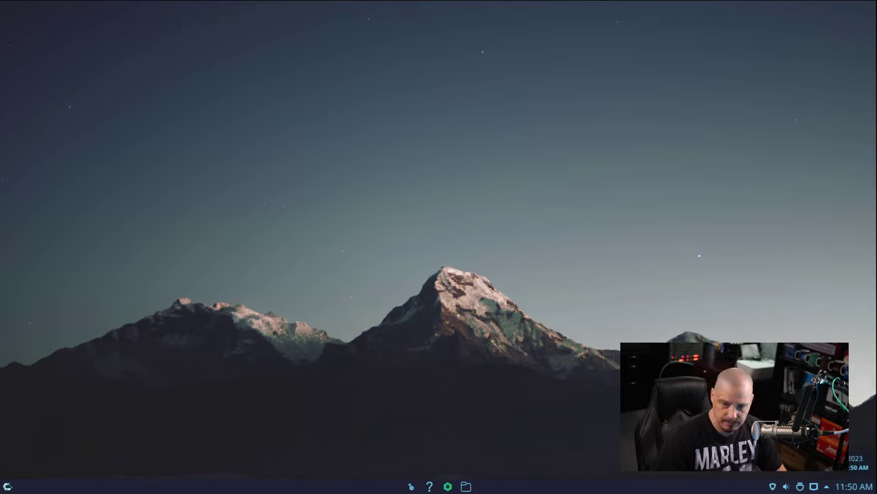
- Start Settings > Firewall, cancel its password prompt and quit, then launch Qt5 Settings instead
key(super)
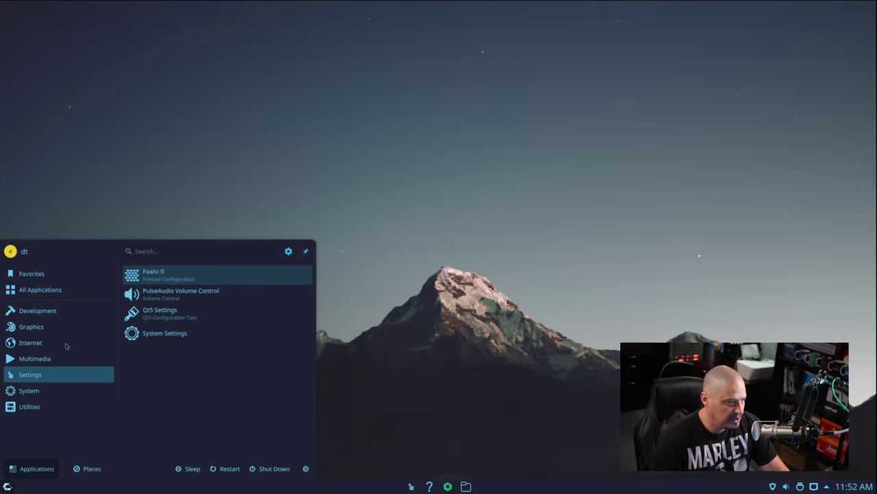
click(57, 348)
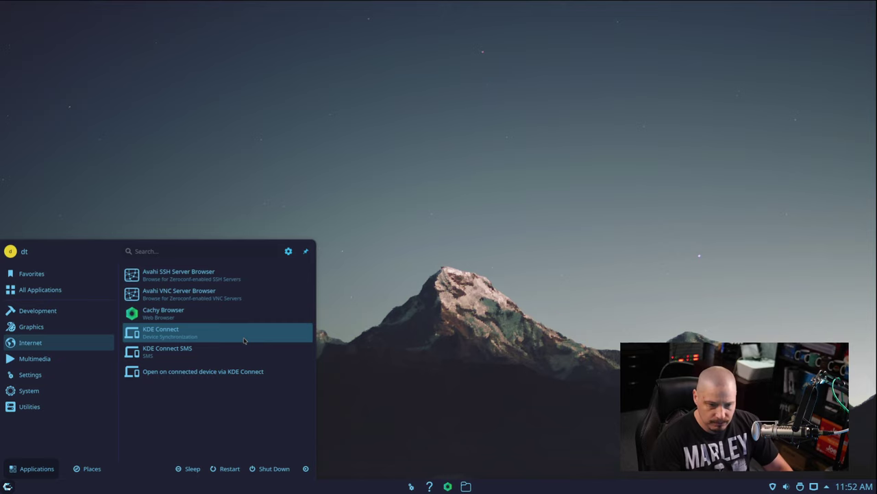
mouse_move(70, 355)
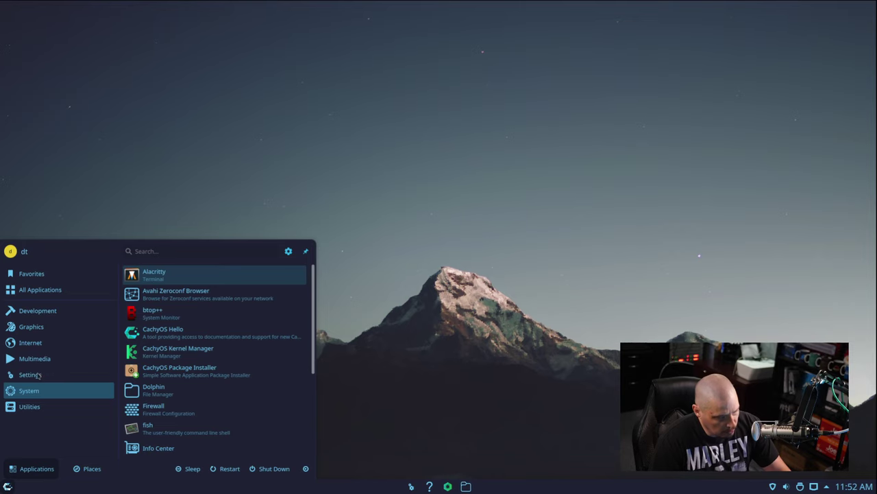
mouse_move(31, 378)
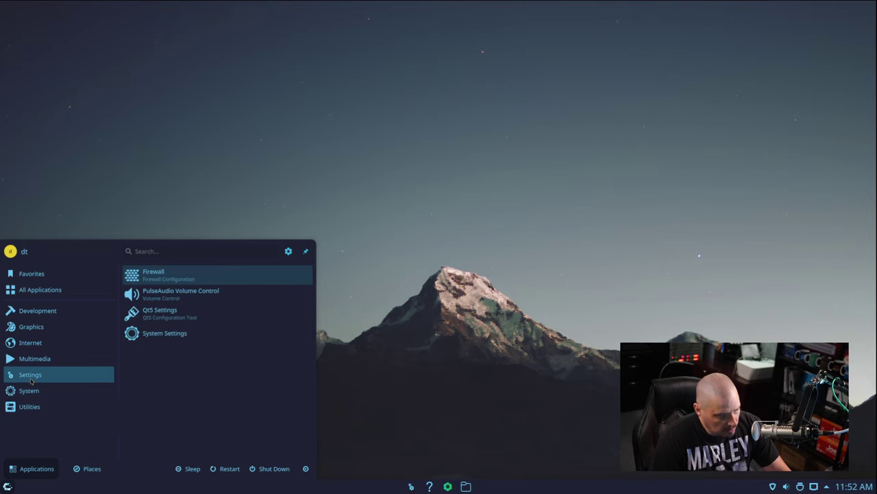
click(176, 282)
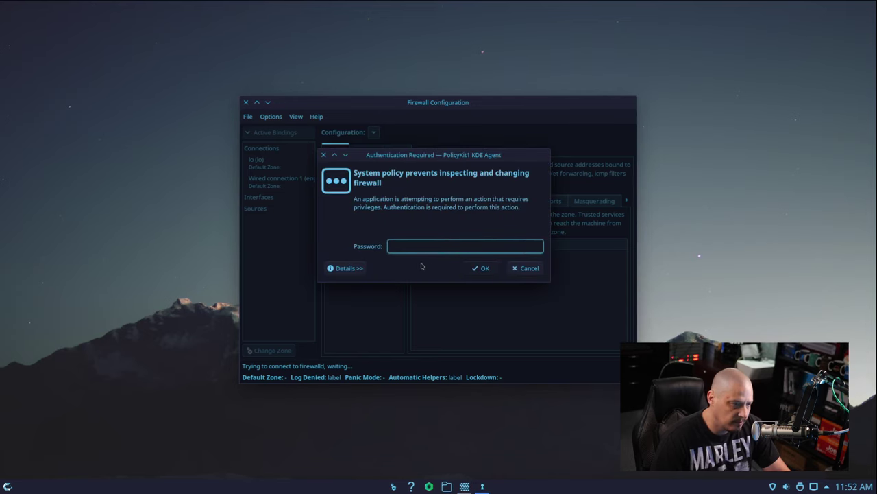
click(523, 267)
click(460, 278)
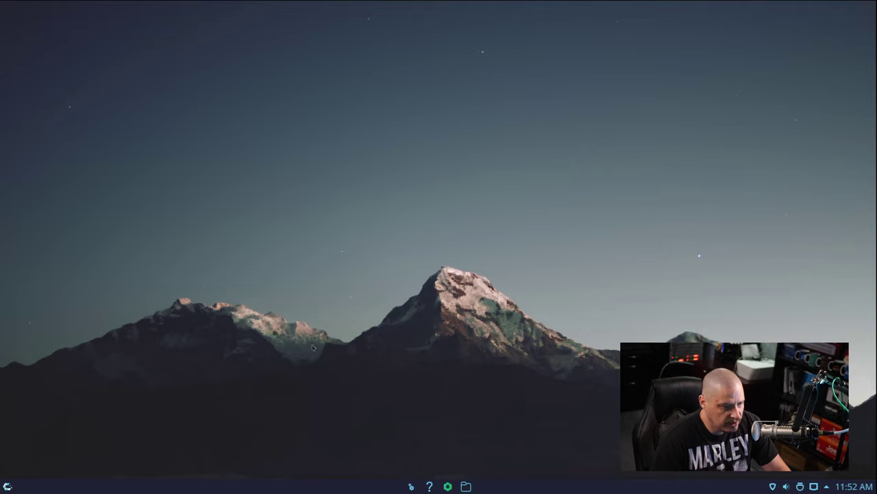
click(8, 486)
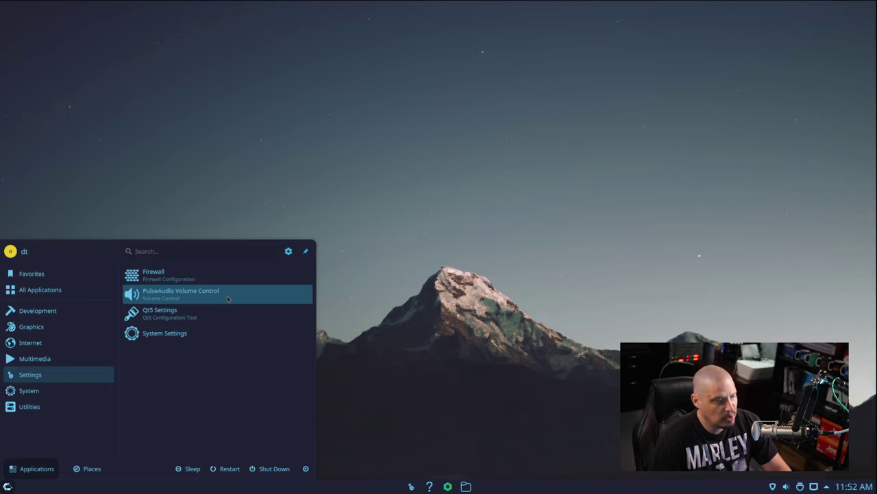
click(219, 321)
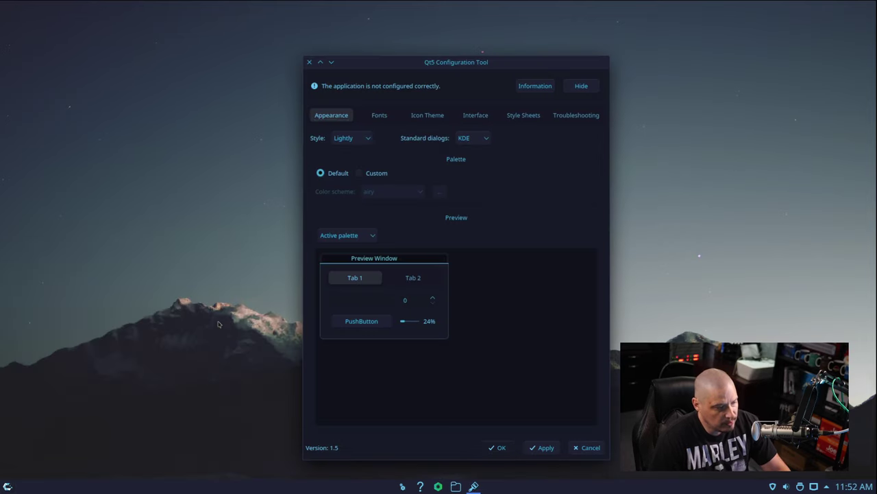
- Browse the Fonts, Icon Theme and Interface tabs, then close the Qt5 Configuration Tool
click(379, 115)
click(427, 115)
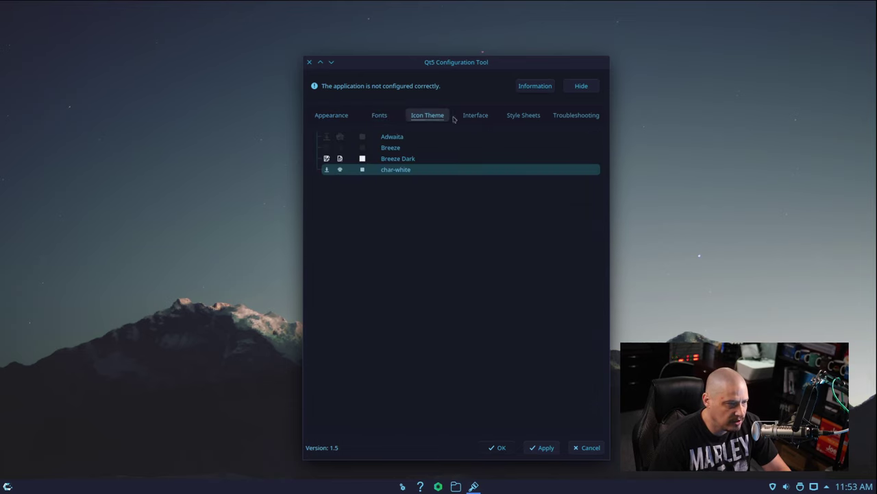
click(475, 115)
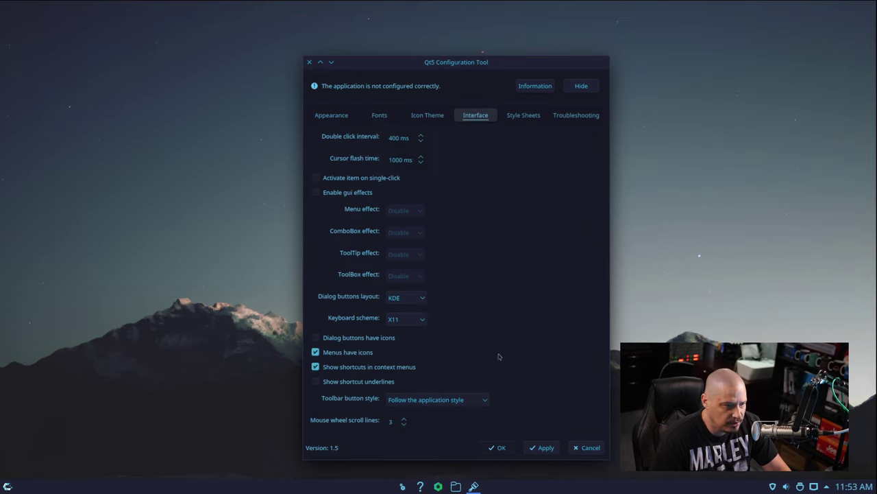
click(310, 62)
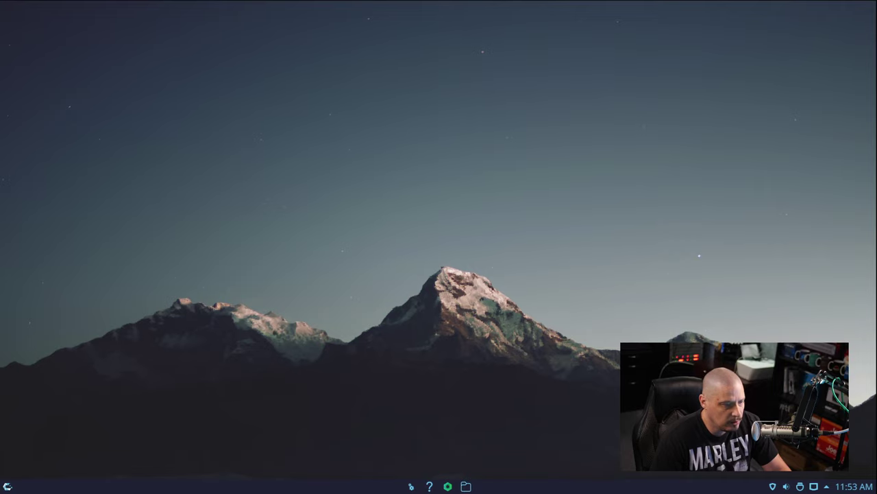
click(6, 486)
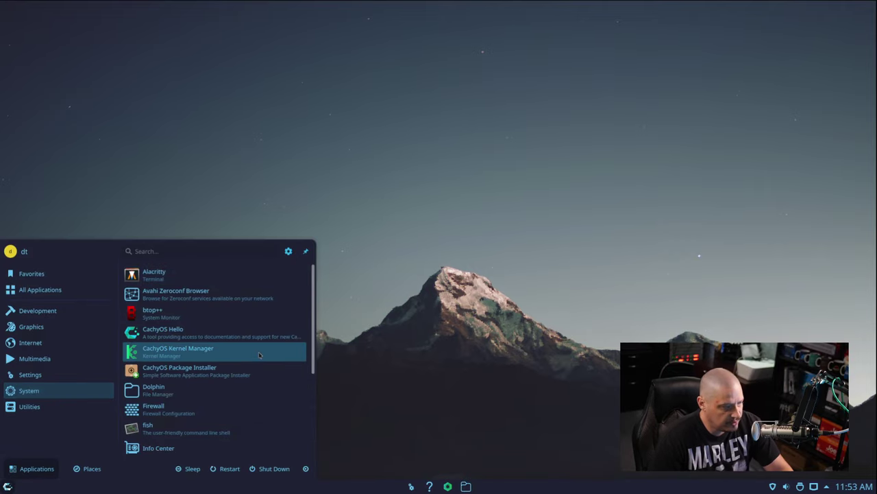
click(254, 275)
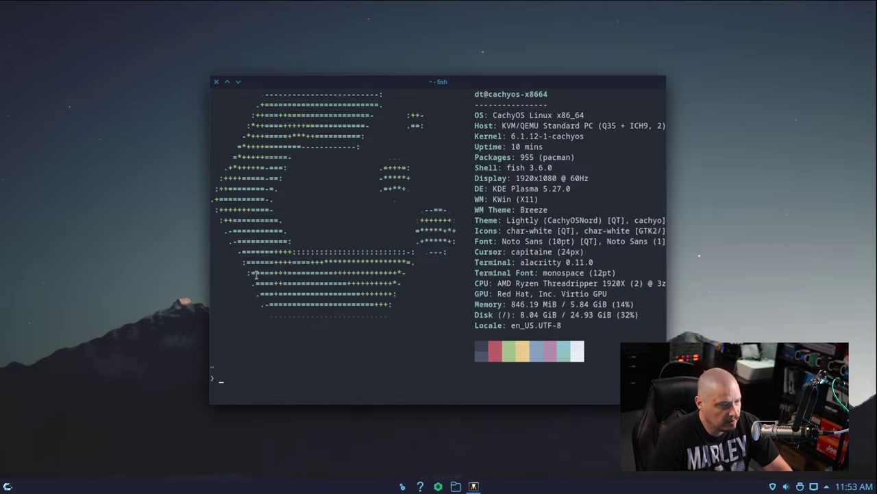
double_click(545, 84)
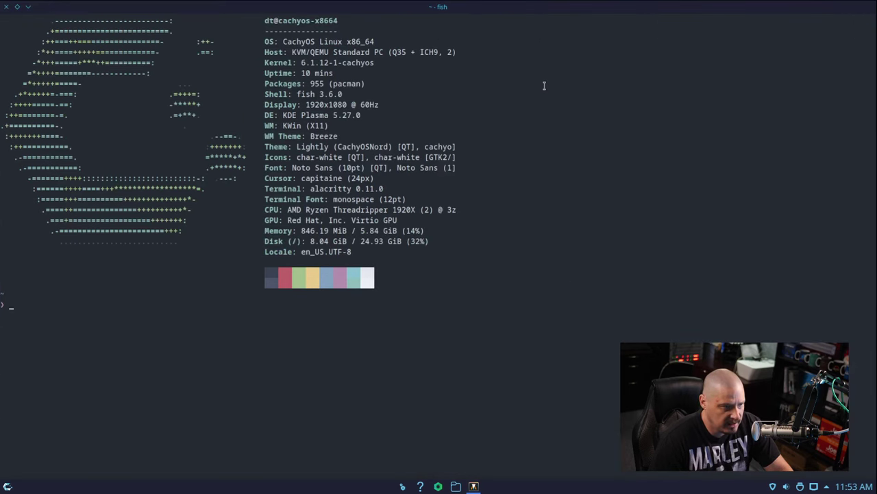
double_click(448, 11)
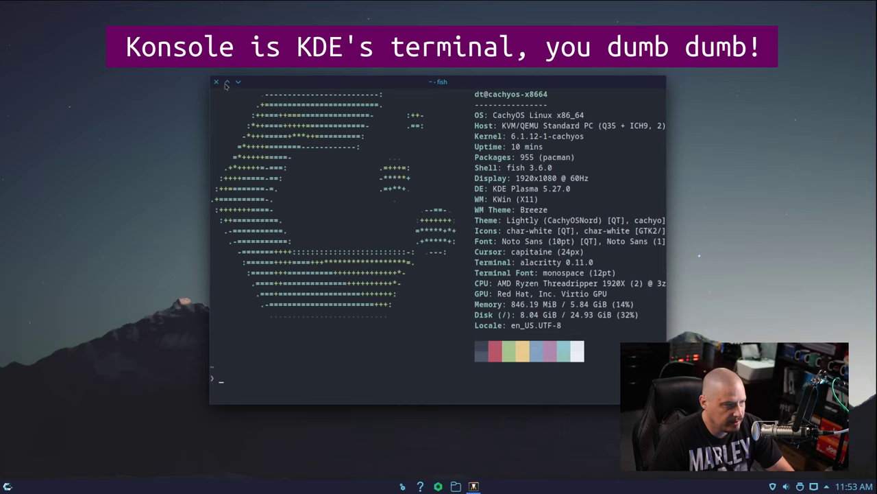
click(216, 82)
click(8, 485)
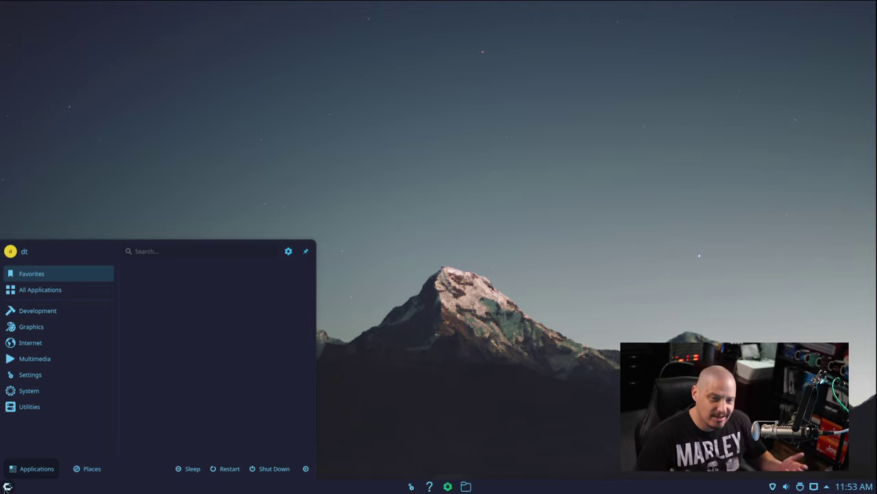
mouse_move(67, 389)
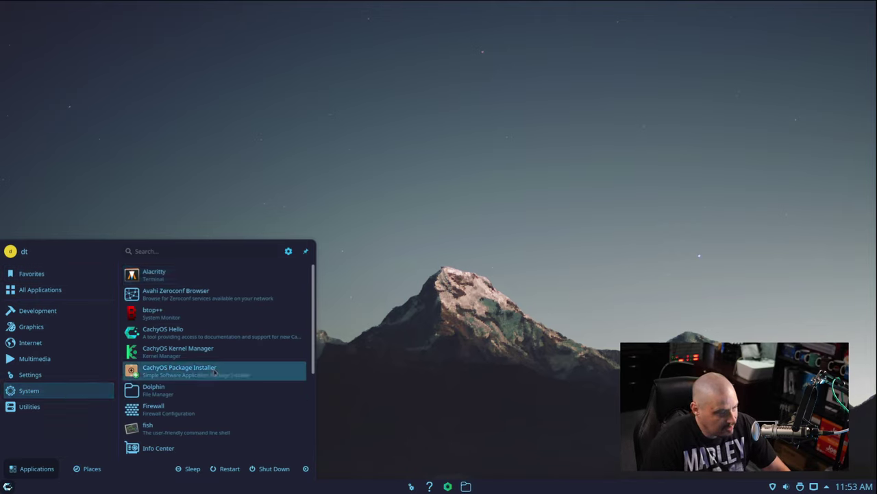
click(255, 323)
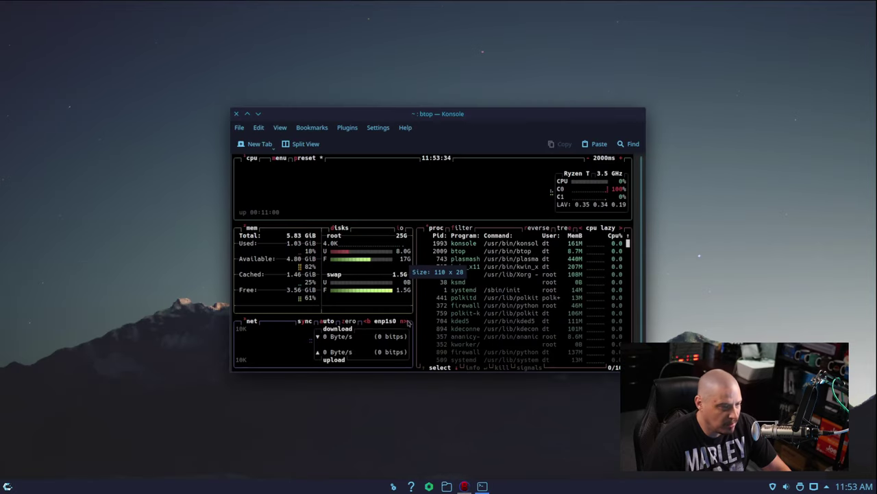
double_click(529, 119)
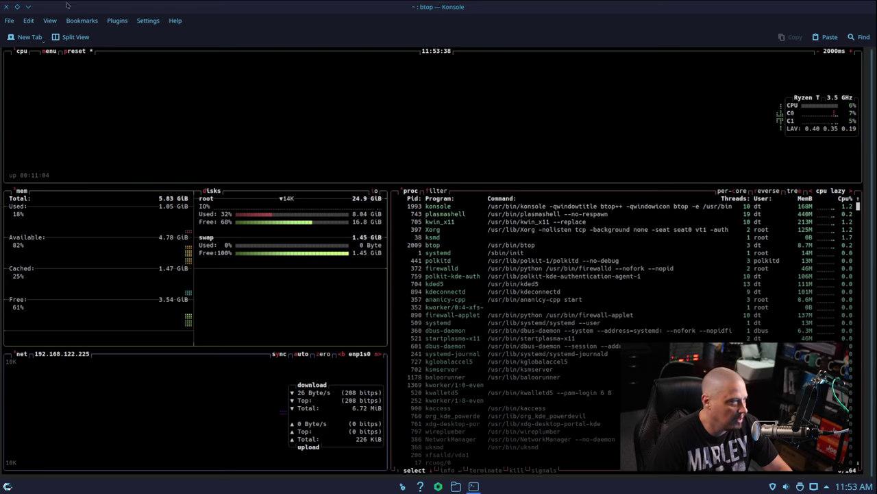
double_click(7, 6)
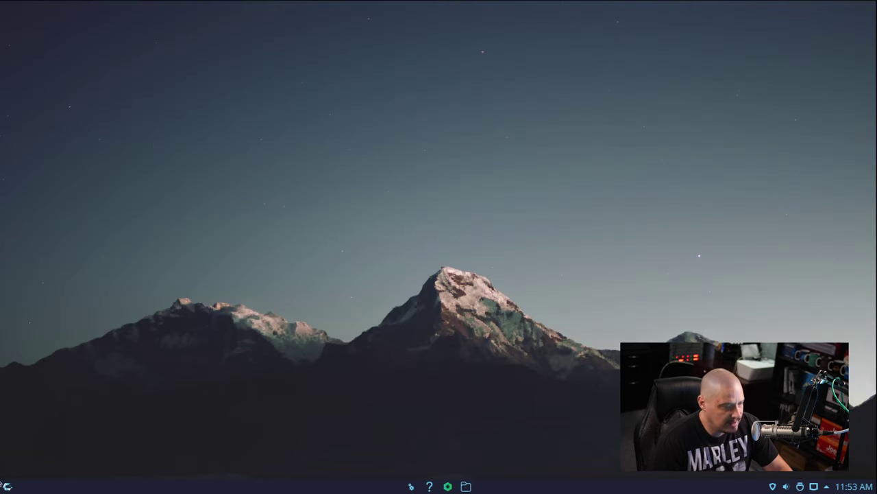
click(7, 485)
mouse_move(74, 375)
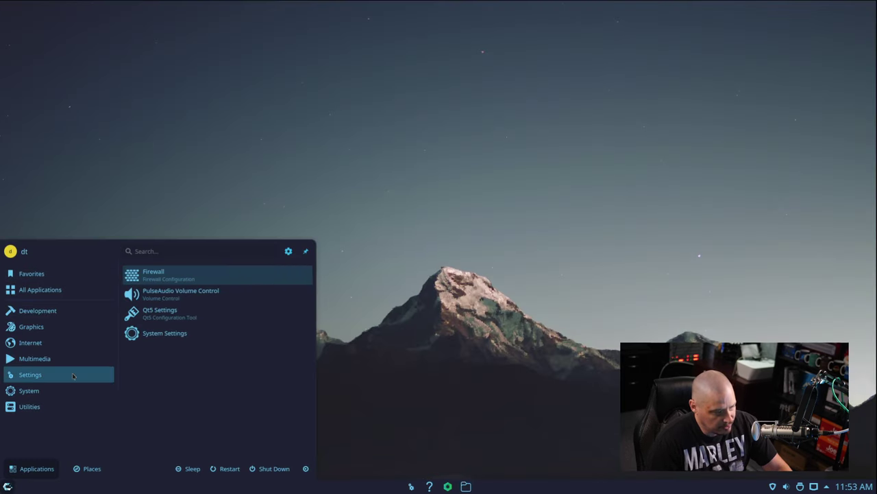
mouse_move(53, 397)
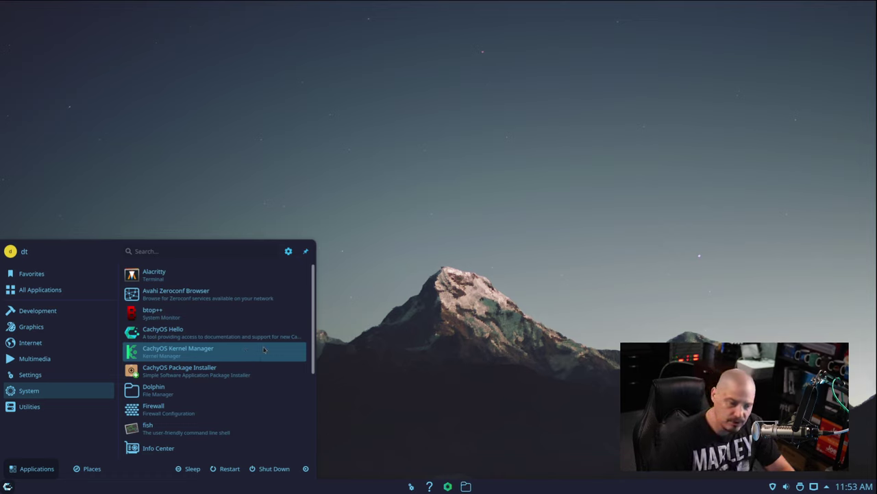
click(266, 400)
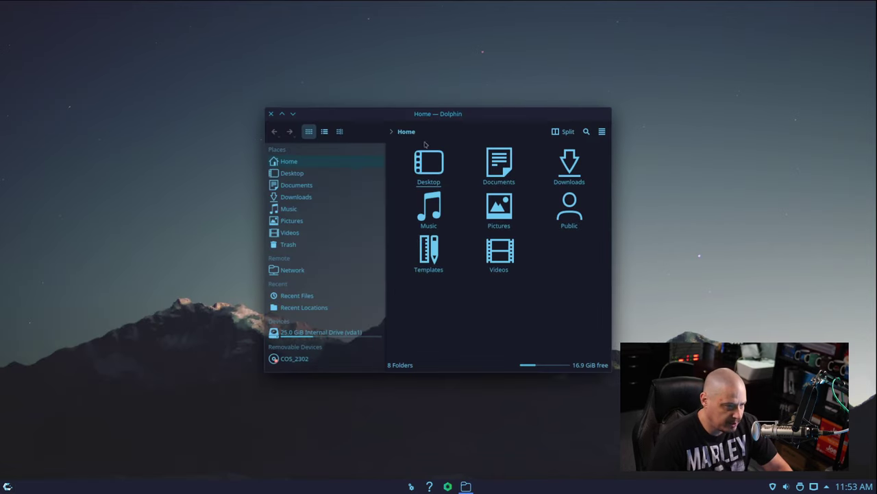
drag(485, 117, 340, 100)
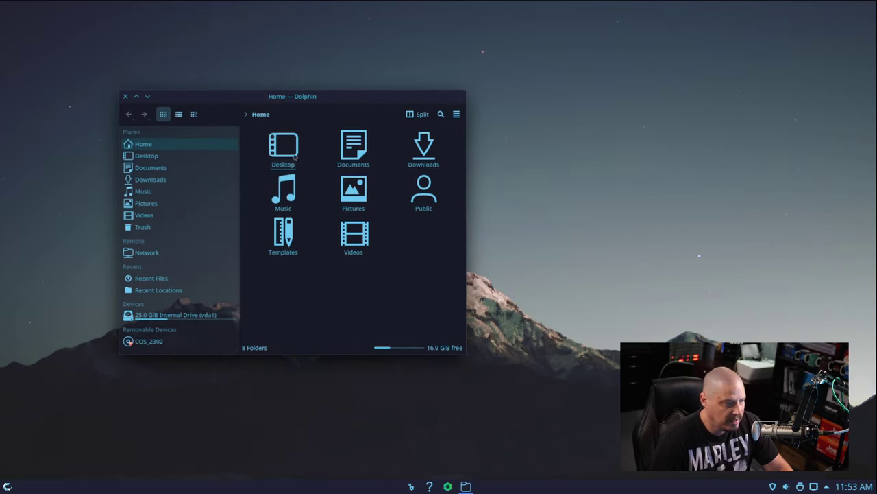
drag(355, 101, 473, 109)
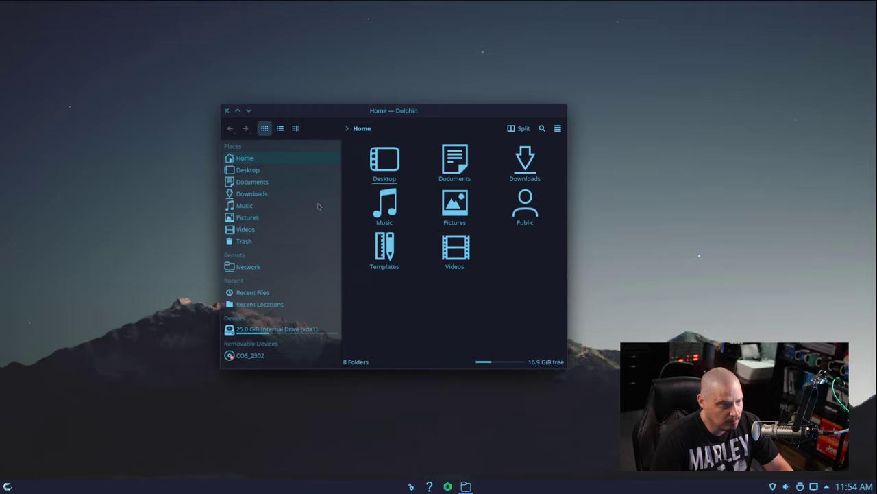
drag(493, 115, 458, 89)
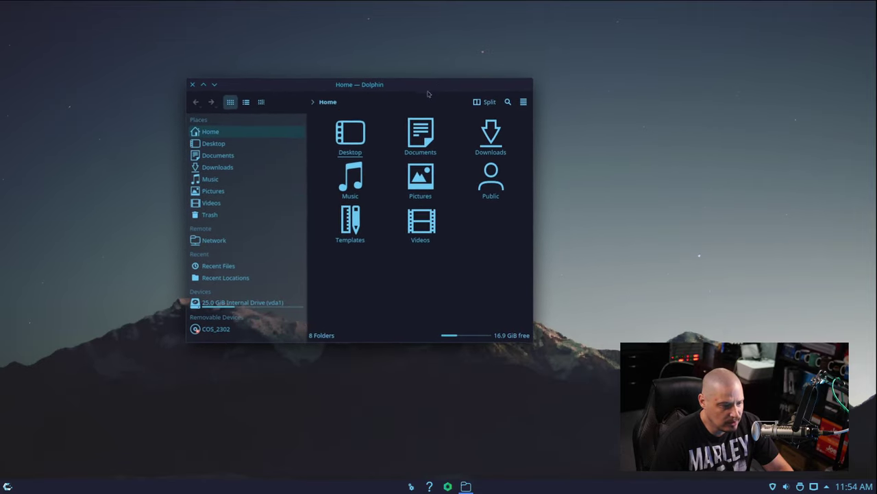
click(192, 84)
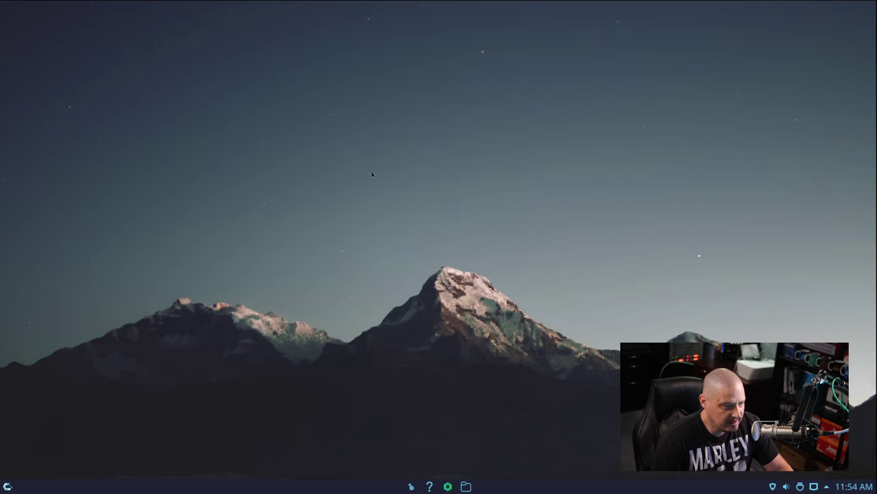
- Launch the fish shell terminal from the launcher, then close that Konsole window
key(super)
scroll(216, 357, down, 1)
click(224, 404)
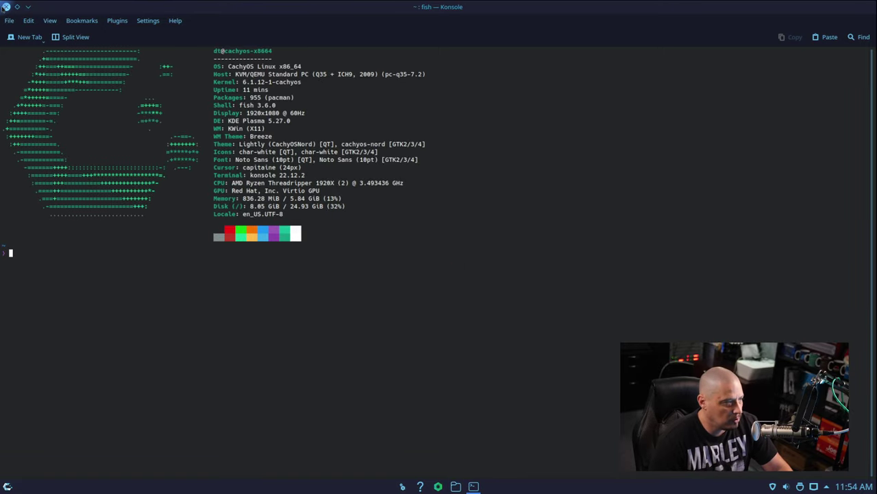
click(6, 7)
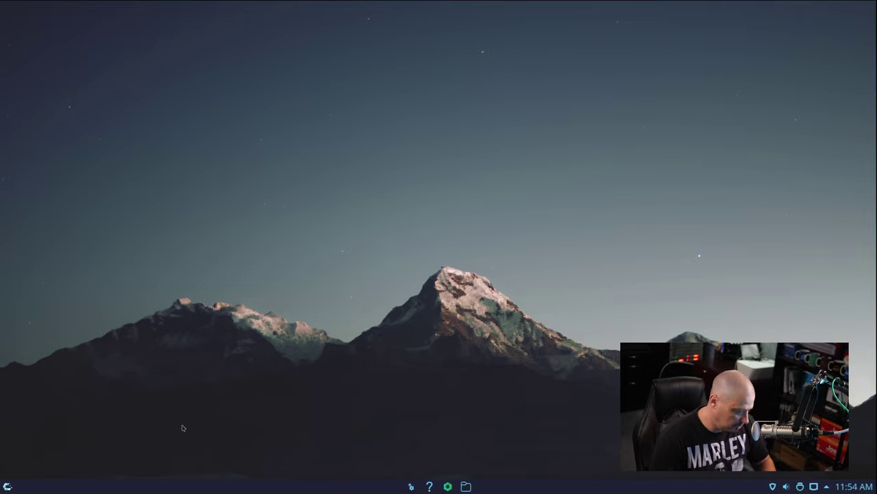
- Start Alacritty via the 'alacrit' search, move it left, and copy the 'fish 3.6.0' text
key(super)
text(alacritt)
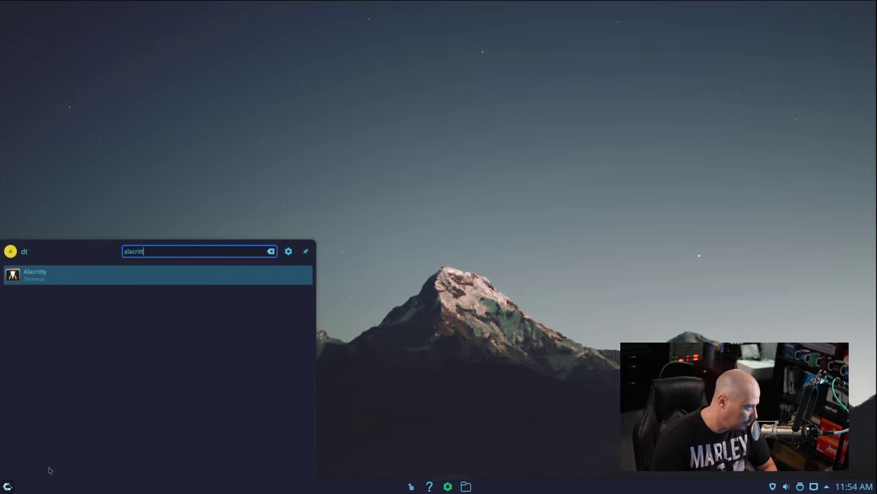
key(Return)
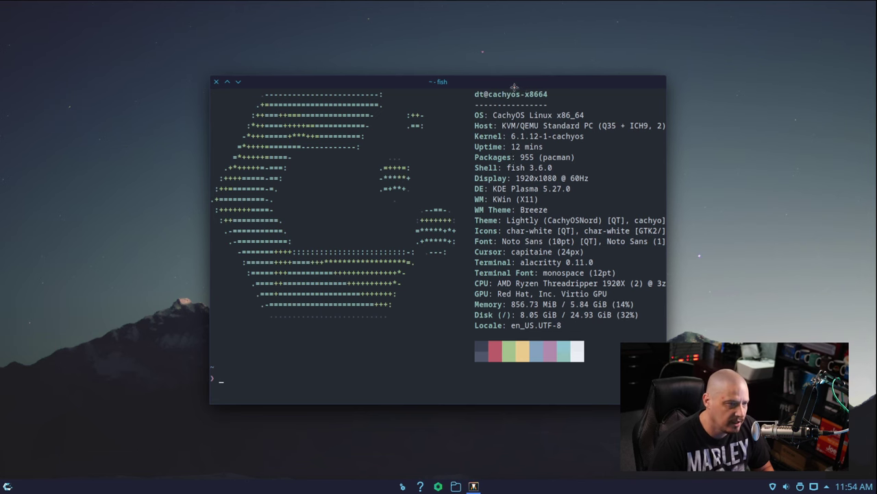
drag(523, 89, 425, 117)
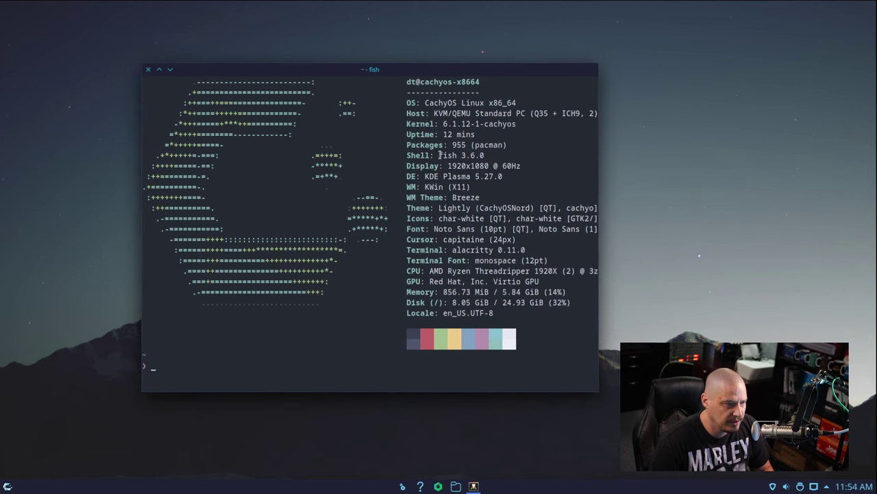
drag(439, 155, 486, 155)
click(459, 370)
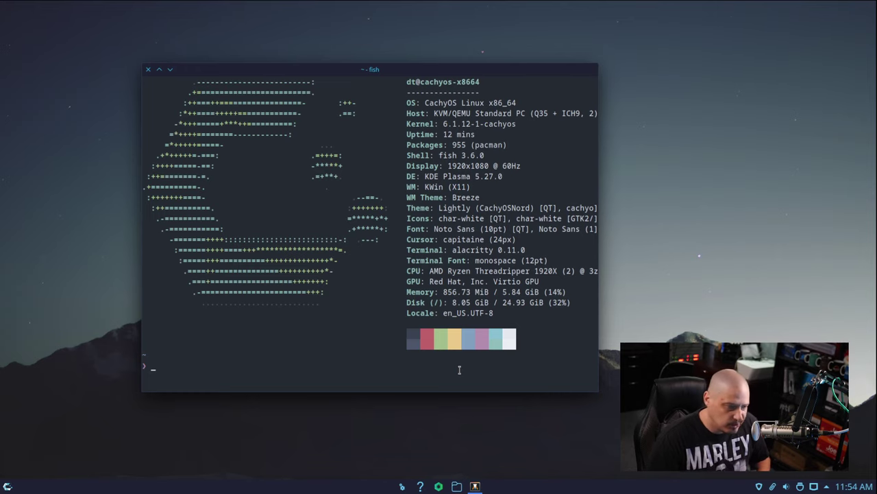
- Run echo $SHELL to confirm /bin/fish, then maximize the terminal and enlarge its font
text(echo )
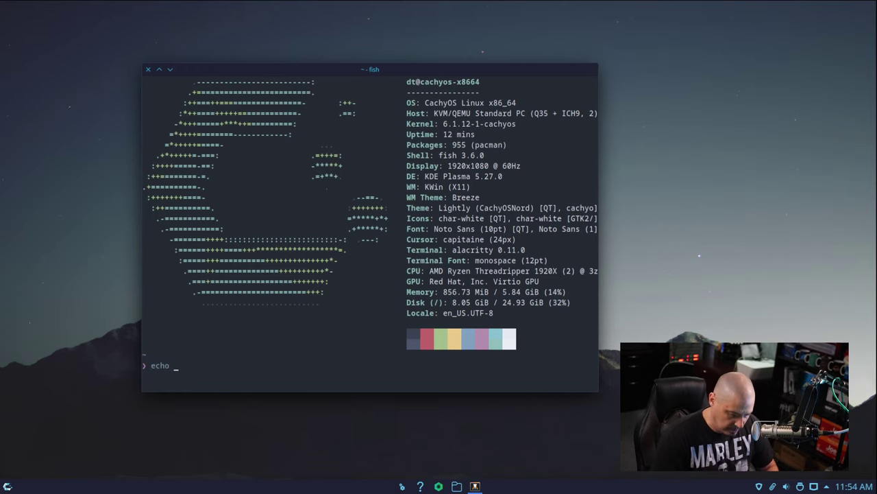
text($SHELL)
key(Return)
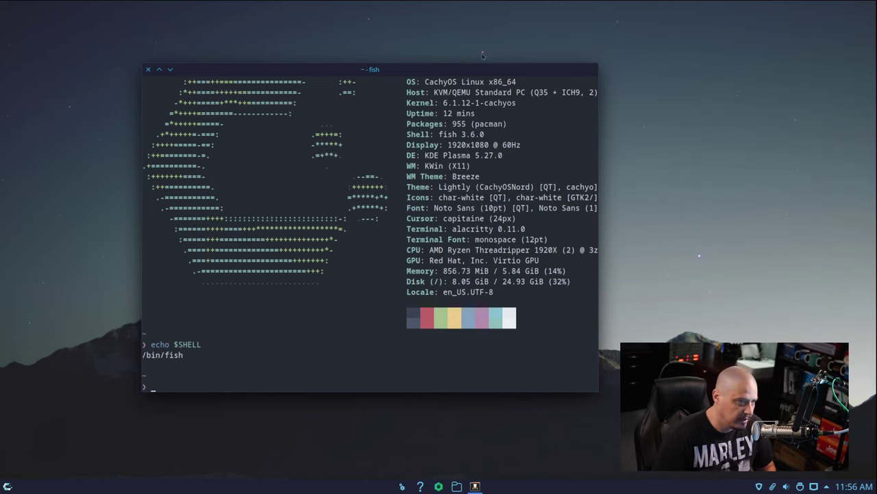
double_click(467, 71)
text(f)
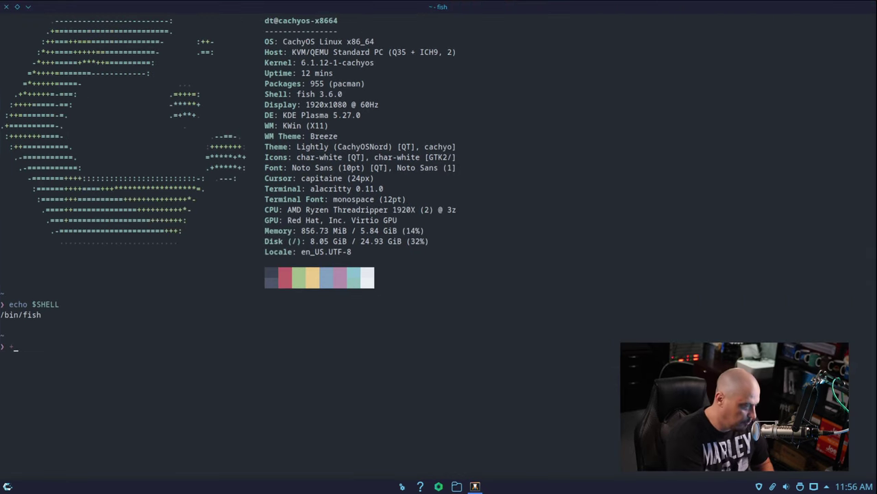
key(BackSpace)
key(ctrl+plus)
key(ctrl+plus)
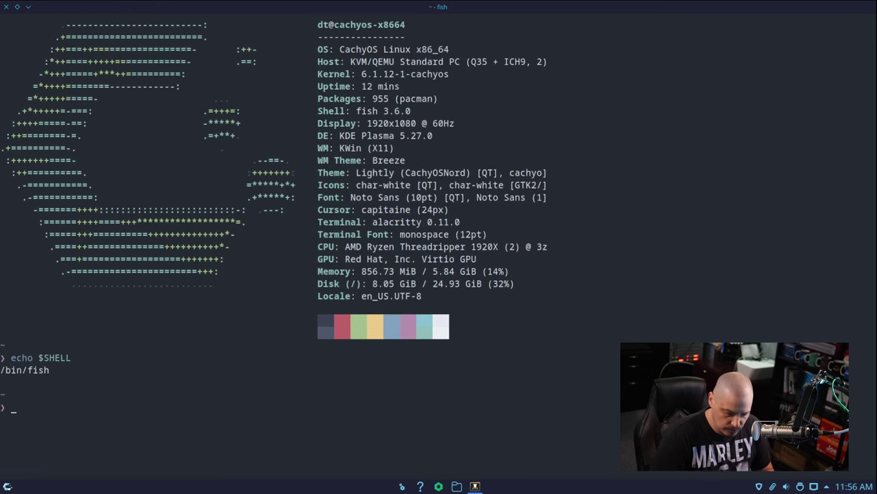
- View /etc/passwd in vim and quit with :q
text(/etc/)
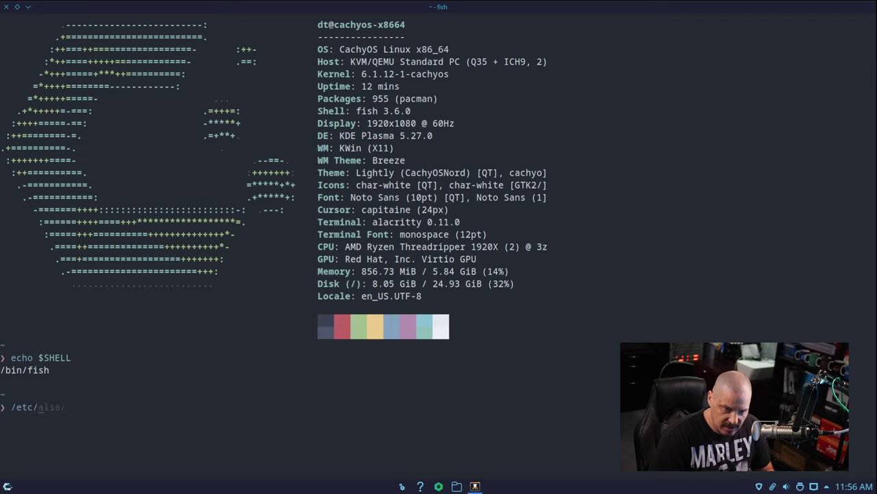
text(passwd)
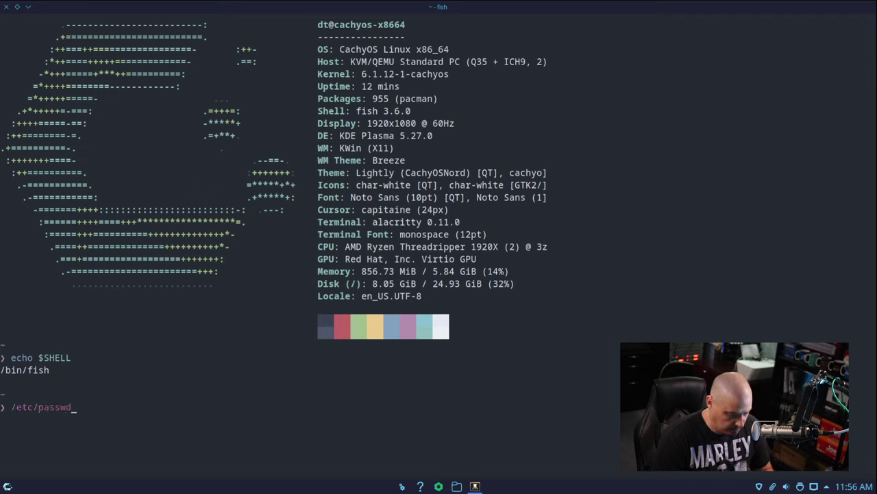
key(Home)
text(vim)
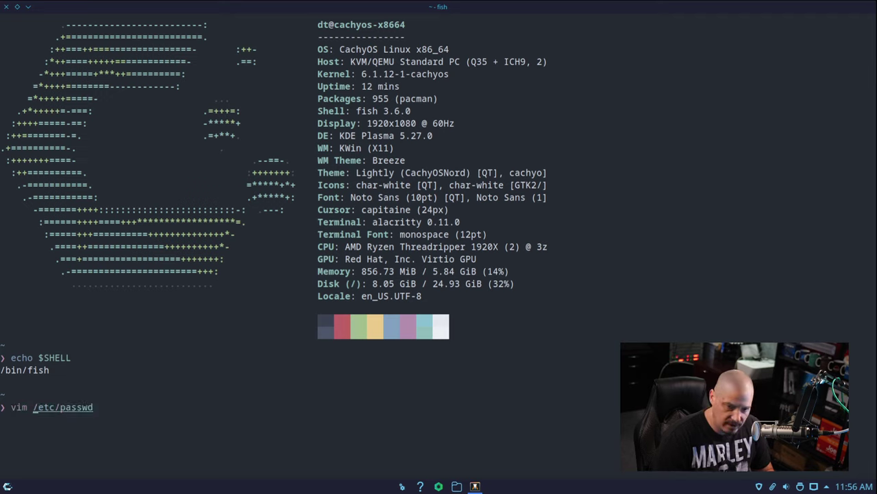
key(Return)
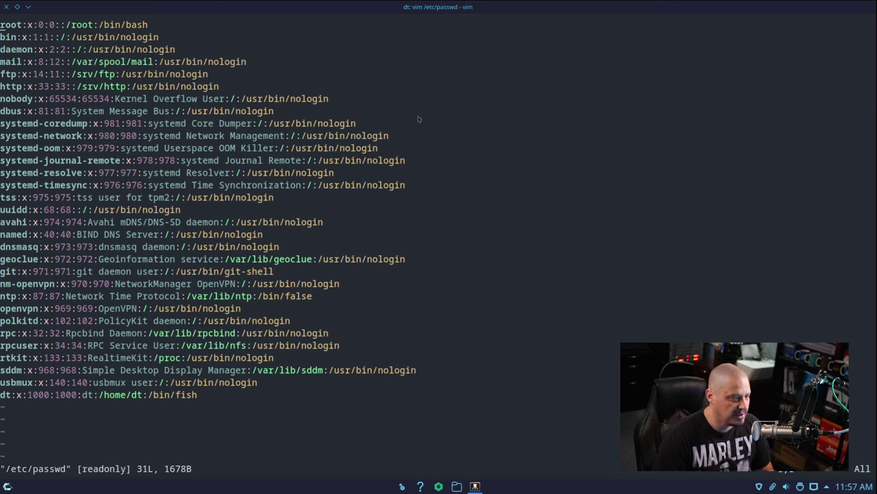
text(:q)
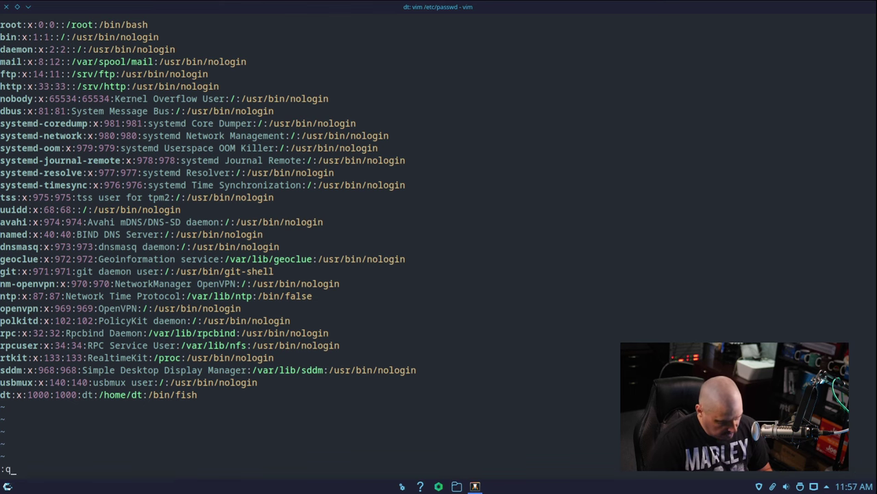
key(Return)
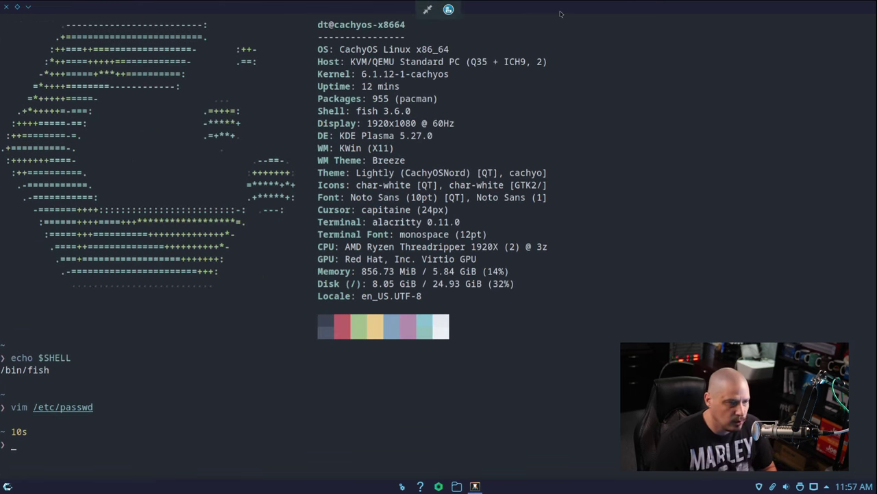
- Exit the terminal and launch the Octopi package manager from the System menu
text(exit)
key(Return)
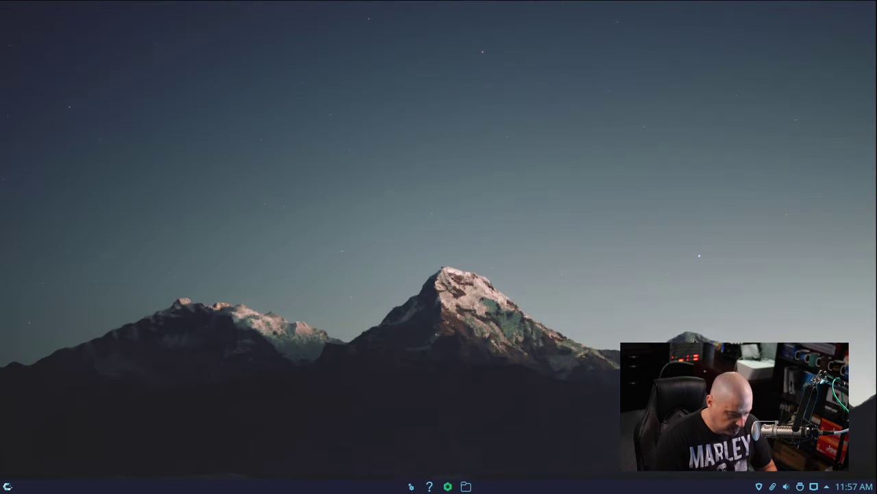
key(super)
scroll(220, 376, down, 3)
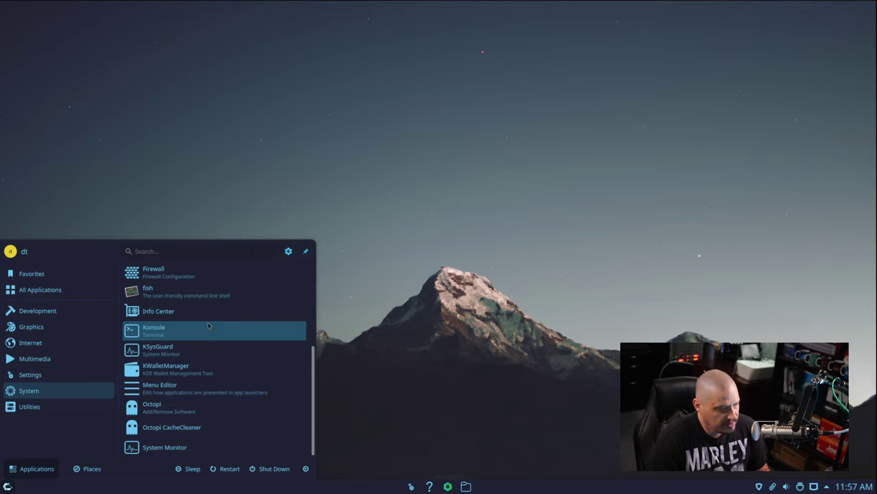
click(223, 412)
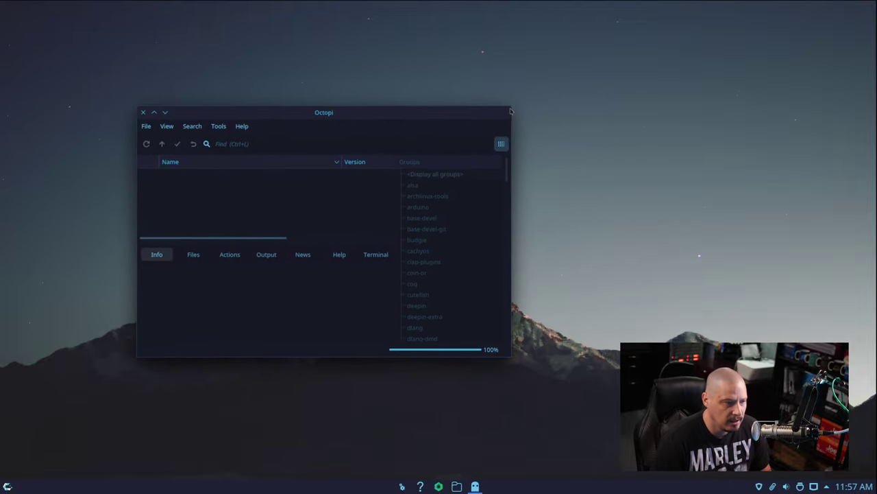
- Enlarge Octopi to load its package list, close it, and show the Utilities applications
drag(509, 111, 643, 77)
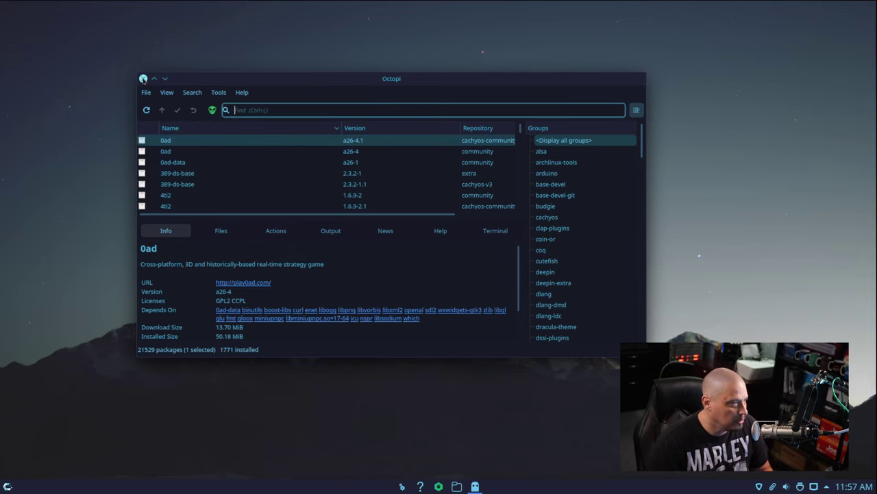
click(143, 78)
click(6, 486)
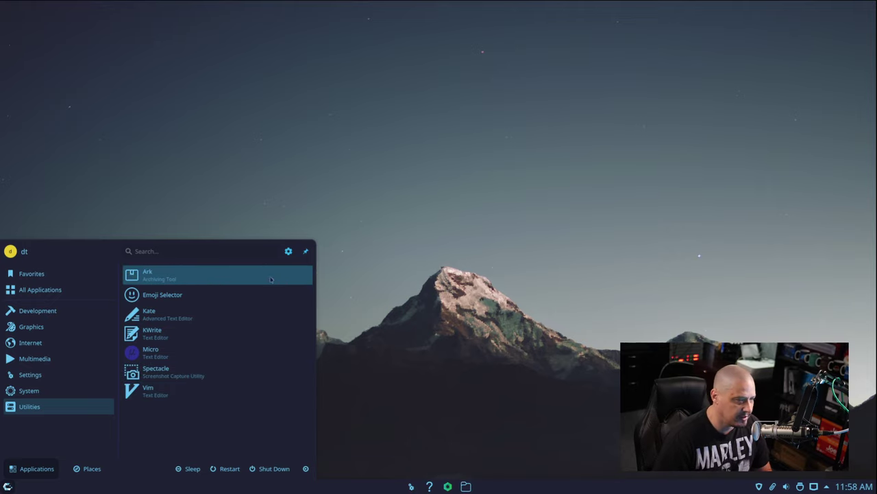
- Search the launcher for 'alac' and drag the Alacritty result onto the taskbar
click(379, 213)
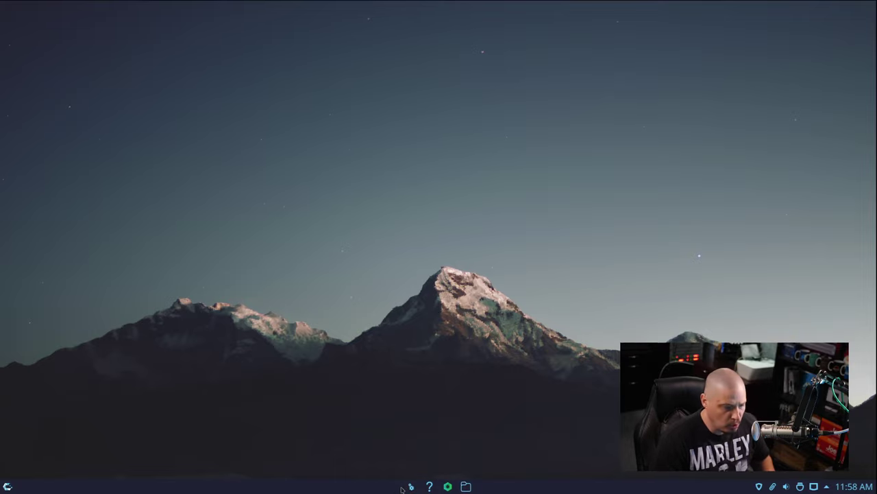
click(7, 486)
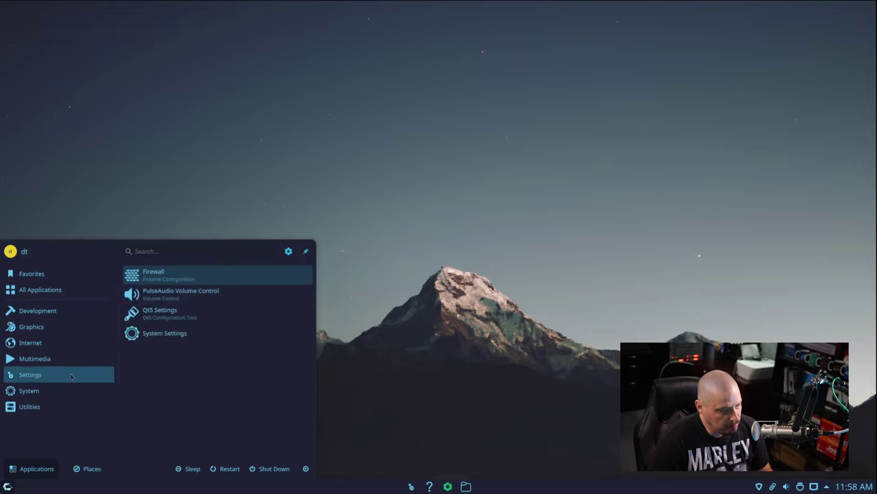
text(alac)
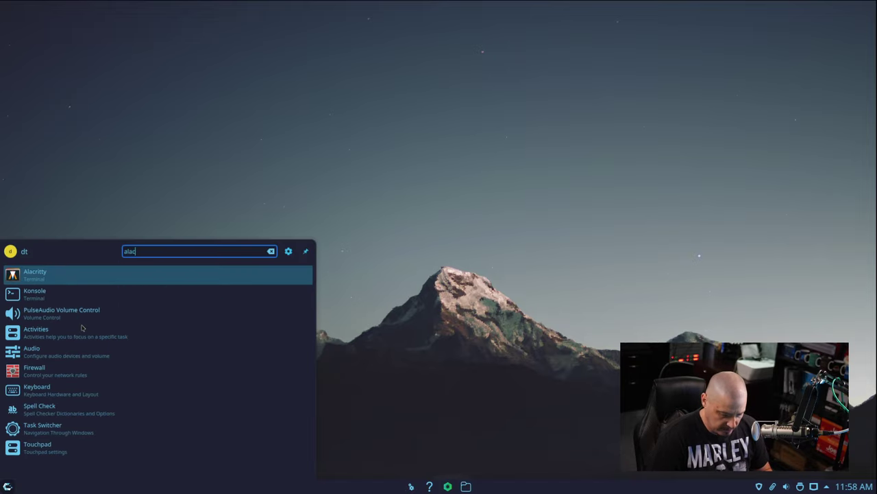
drag(44, 277, 482, 489)
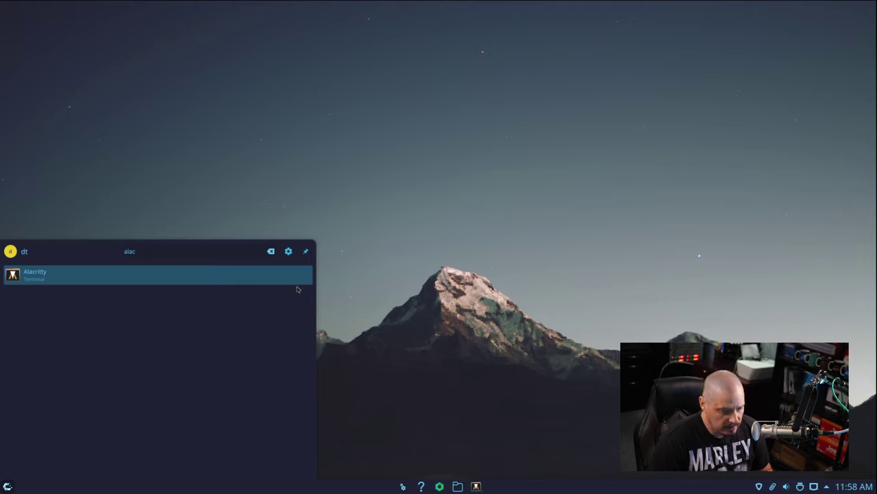
click(467, 332)
- Open Desktop Folder Settings and preview the Abstract, BlueFeathers and DarkStreaks wallpapers
right_click(218, 136)
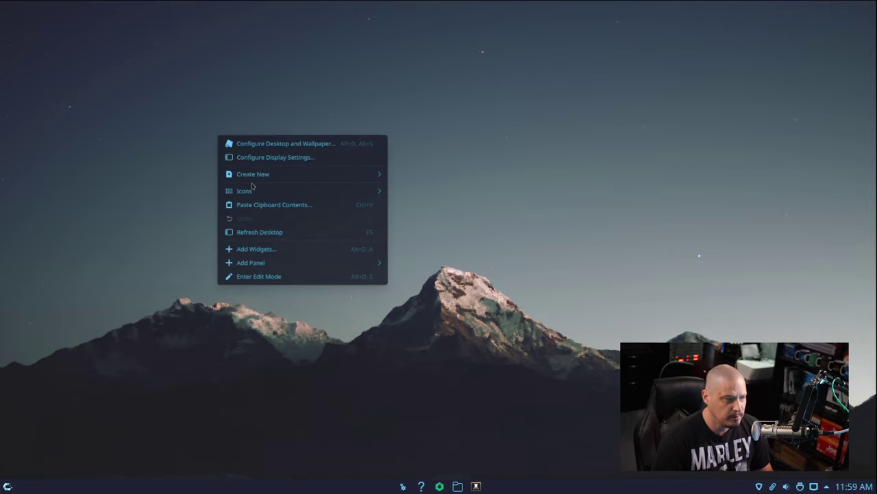
click(312, 144)
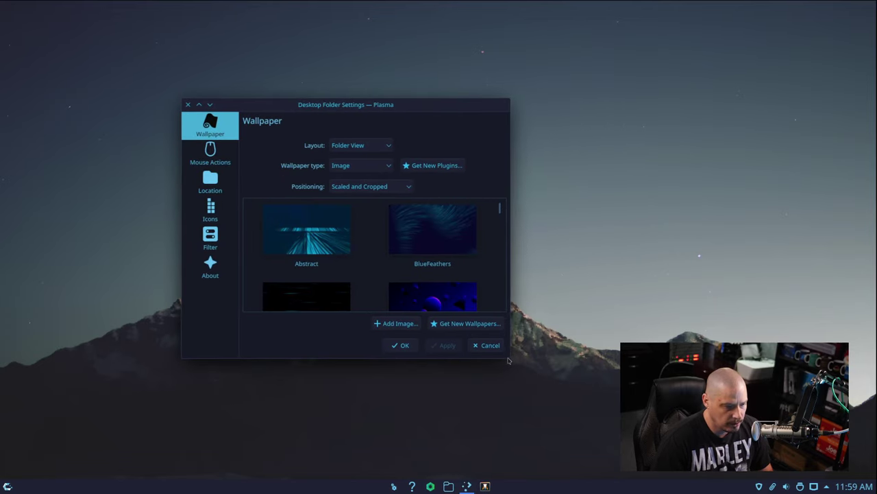
drag(509, 359, 566, 401)
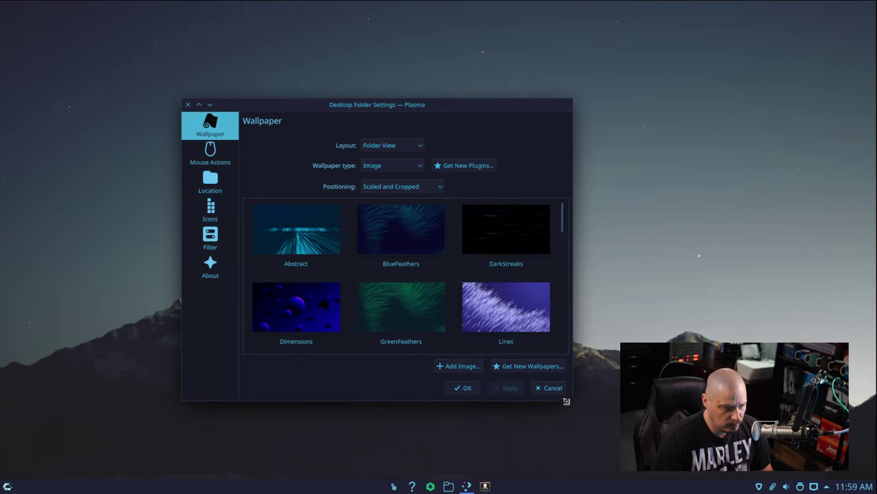
click(302, 248)
click(417, 250)
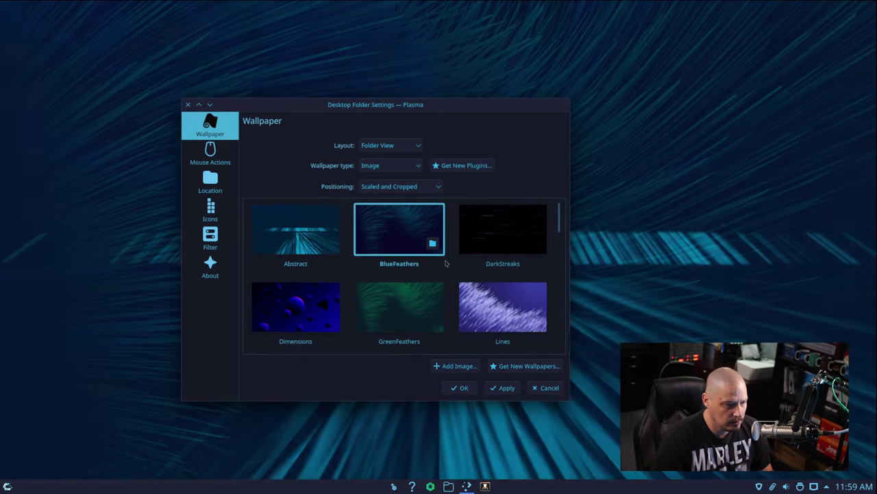
click(494, 236)
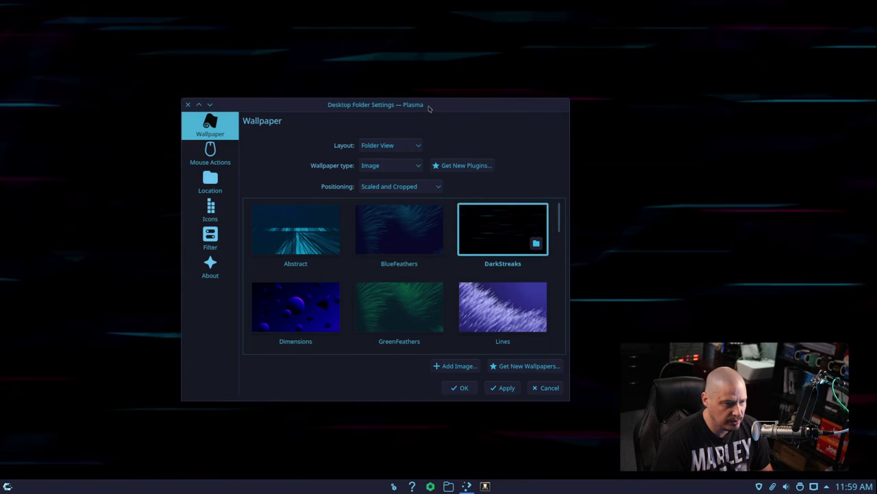
drag(282, 110, 150, 64)
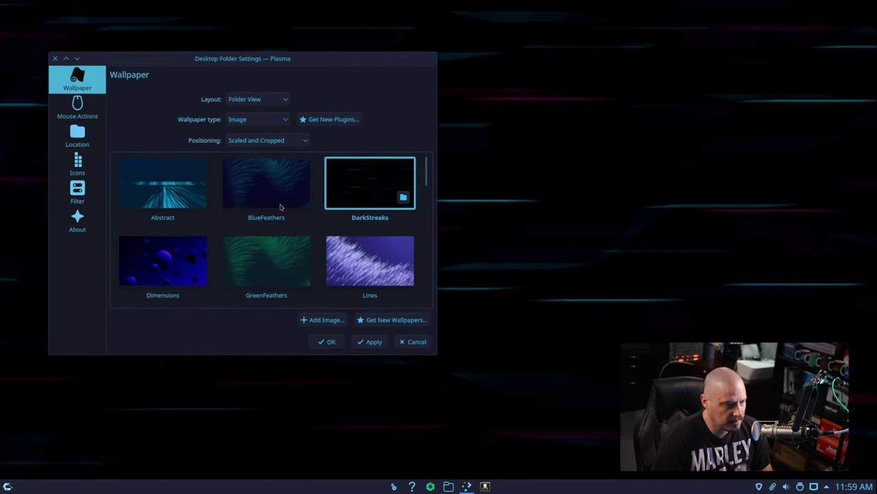
- Preview the Dimensions, GreenFeathers, Metal, PinkLady, splash and Spectrum wallpapers
click(171, 264)
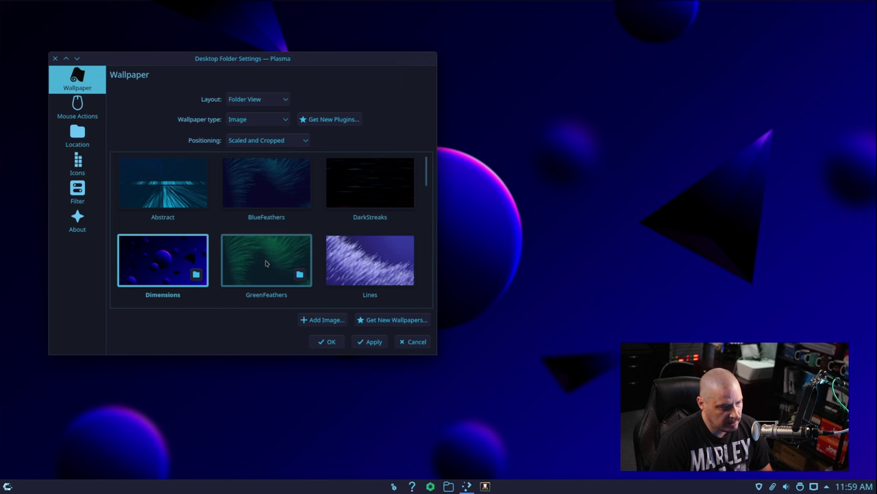
click(267, 268)
scroll(355, 268, down, 4)
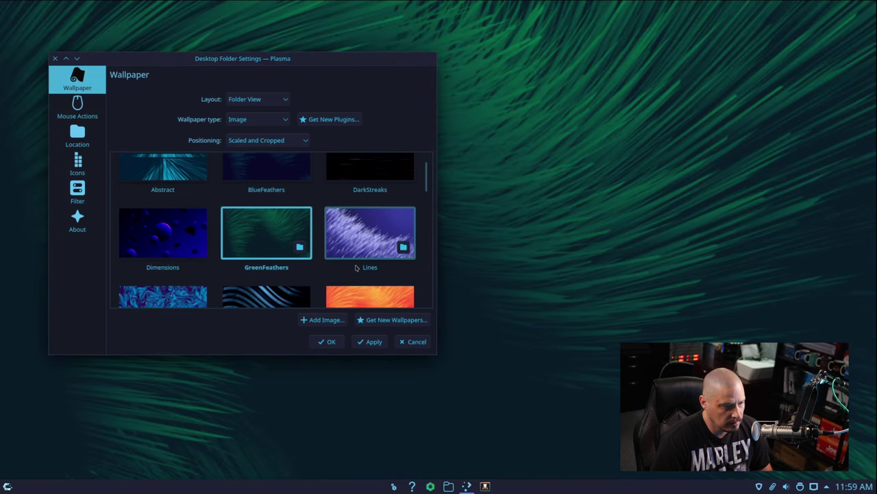
scroll(268, 267, down, 1)
click(268, 189)
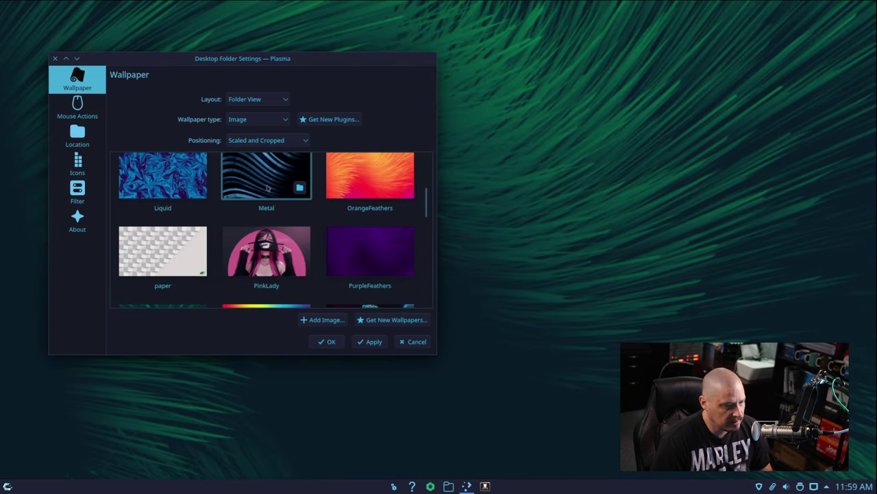
scroll(370, 198, down, 1)
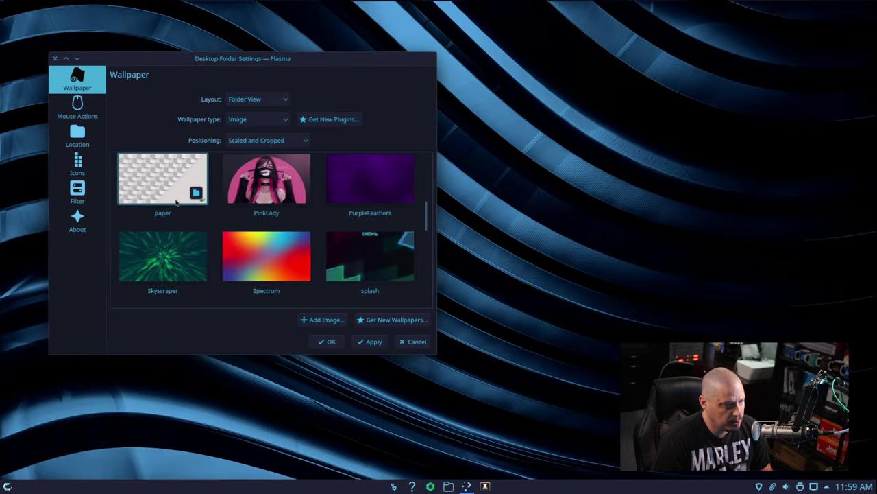
click(273, 185)
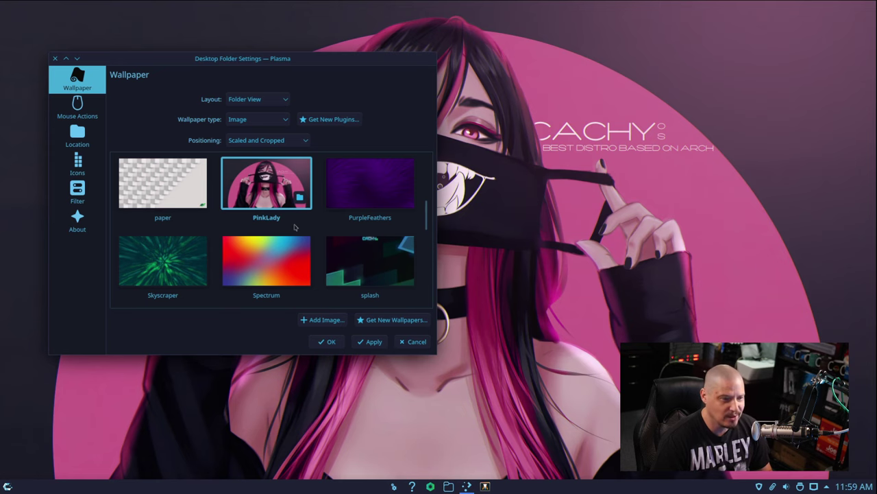
scroll(295, 227, down, 1)
click(331, 241)
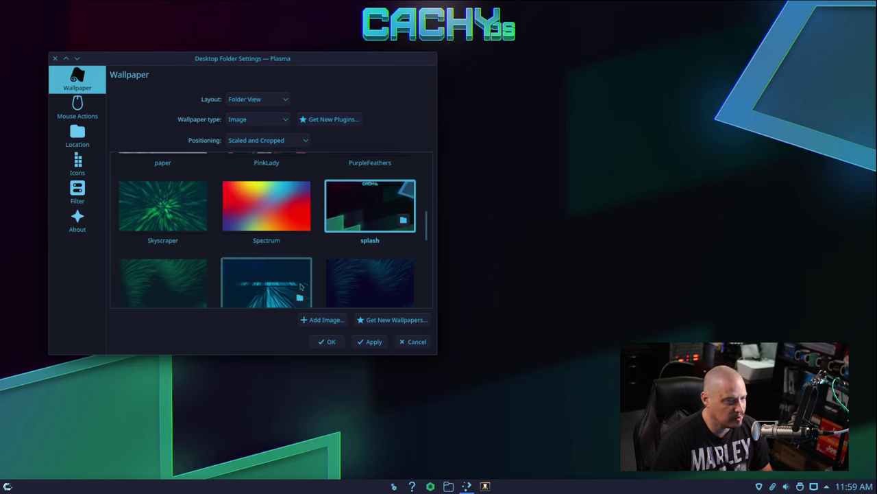
scroll(288, 278, down, 2)
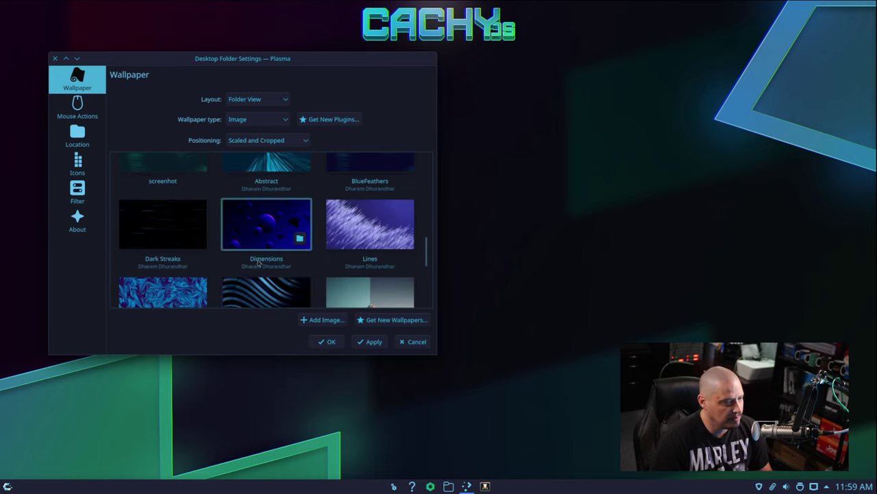
scroll(259, 262, down, 3)
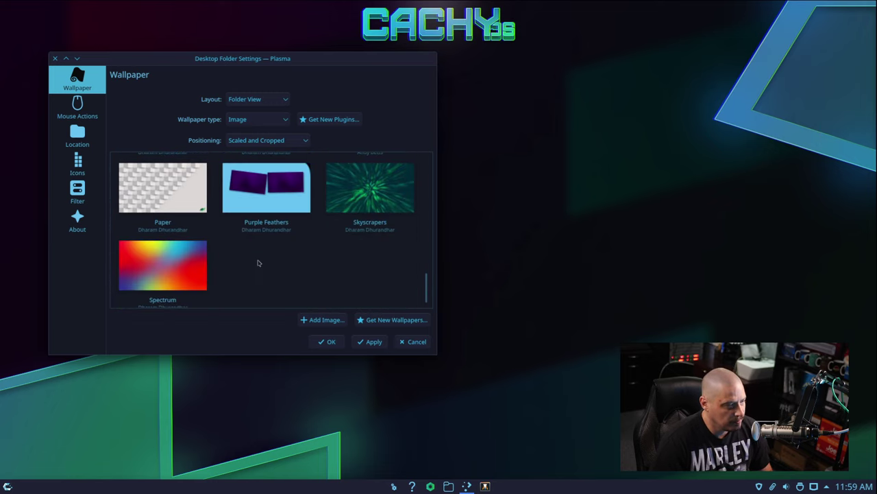
click(164, 264)
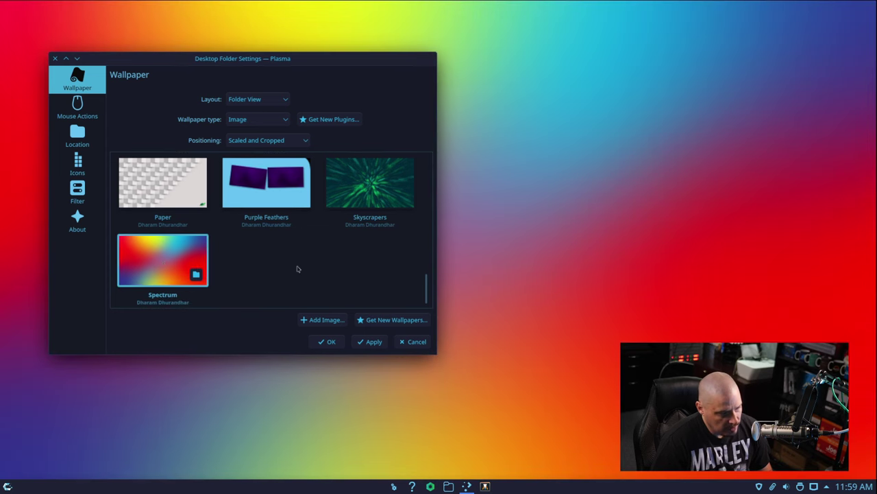
- Glance at the wallpaper folder, apply Abstract, then apply Lines and close the settings
scroll(249, 238, up, 3)
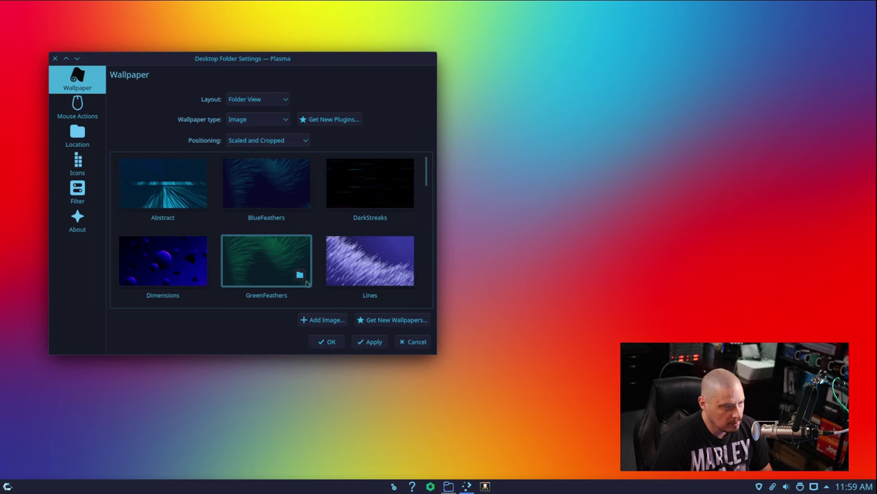
click(298, 273)
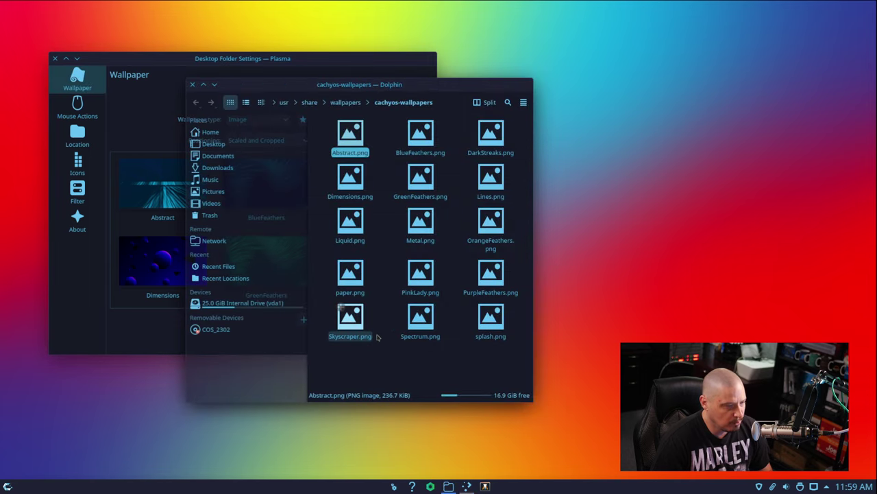
click(192, 83)
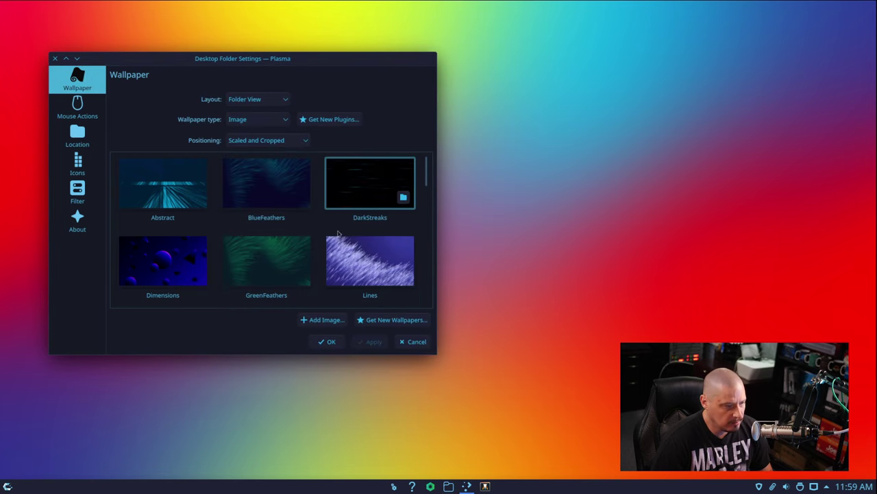
click(163, 183)
click(356, 341)
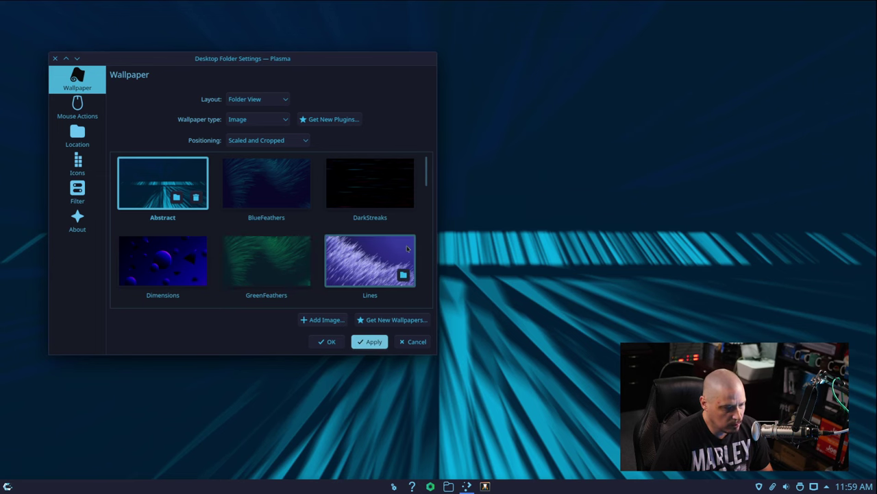
click(377, 275)
click(370, 341)
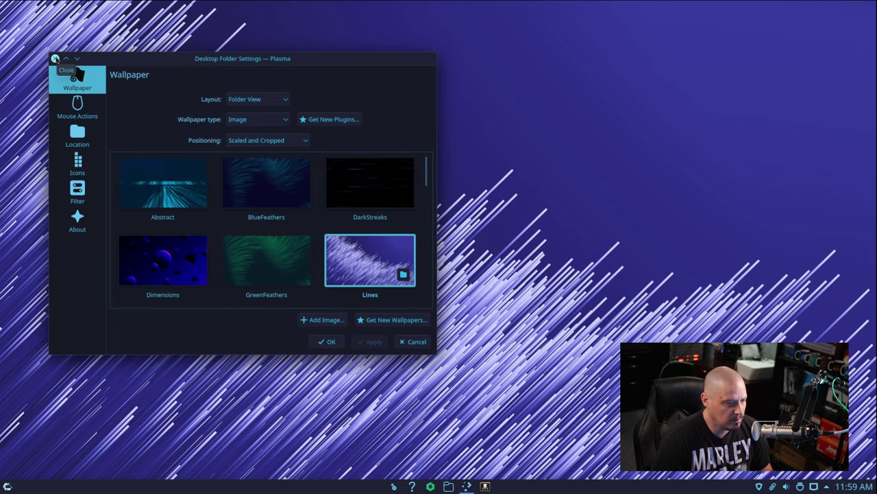
click(55, 59)
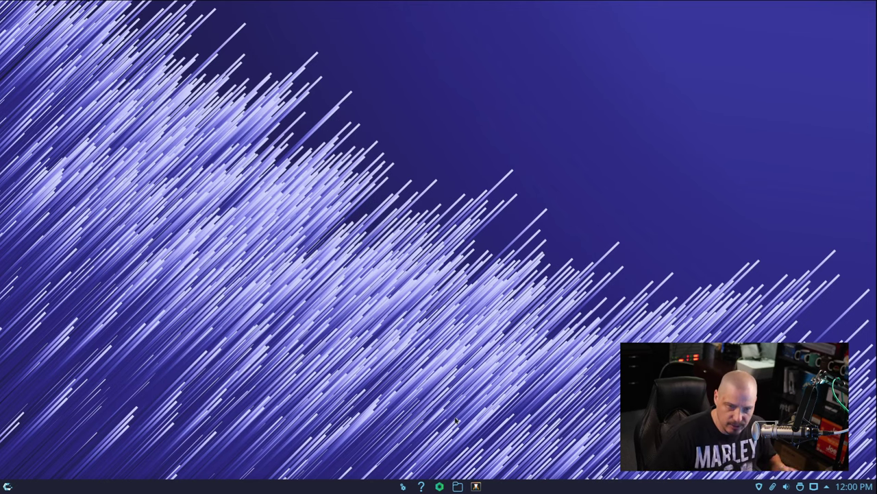
- Open Alacritty maximized with larger text, clear it, and run uname -r showing 6.1.12-1-cachyos
click(475, 486)
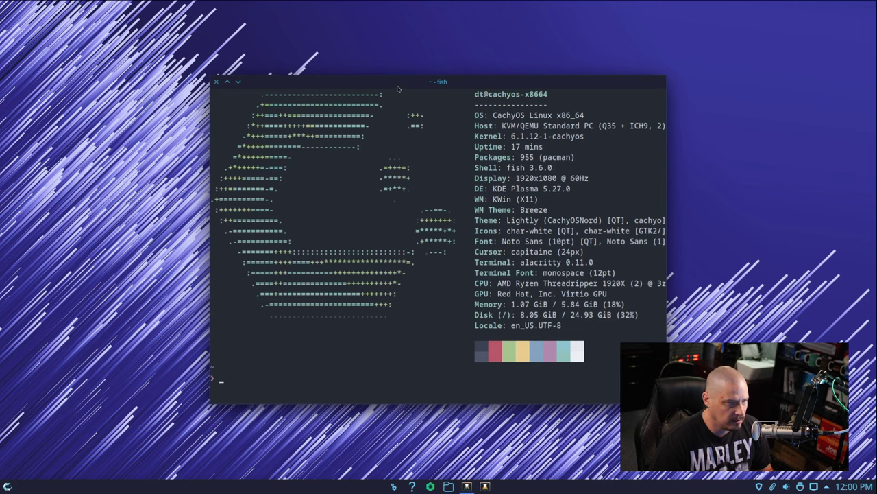
double_click(397, 83)
key(ctrl+equal)
key(ctrl+equal)
key(ctrl+equal)
key(ctrl+equal)
key(ctrl+equal)
key(ctrl+equal)
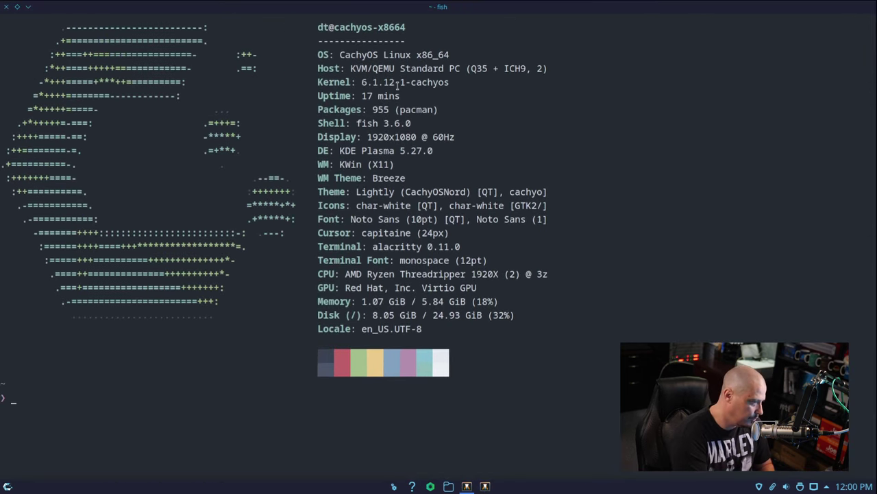
text(clear)
key(Return)
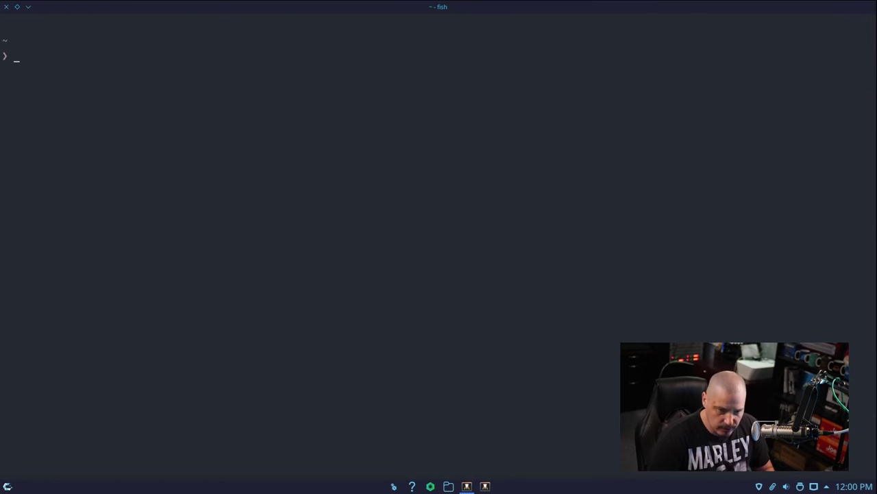
text(uname -r)
key(Return)
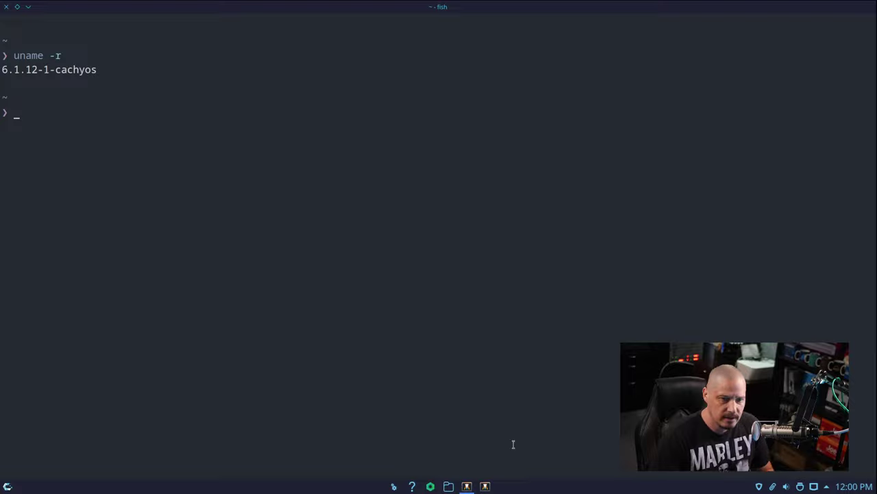
- List installed packages with pacman -Qq, count them (955) with wc -l, and restore the window
text(pacman)
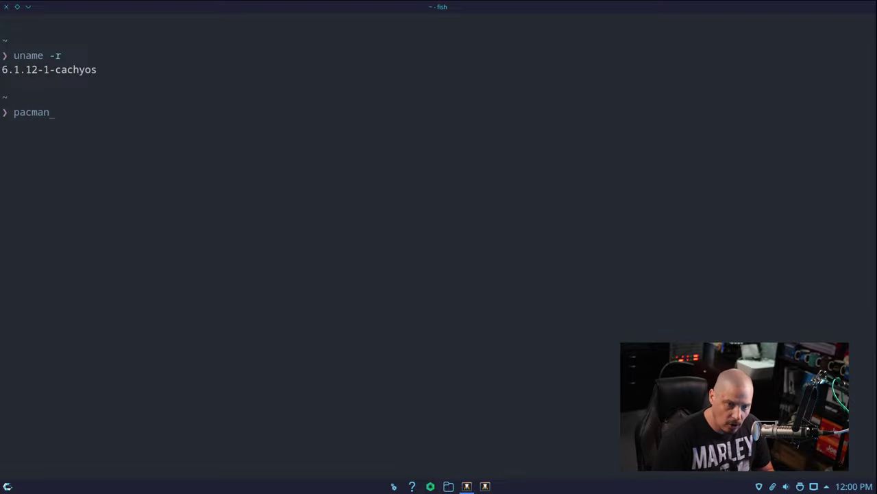
text( -)
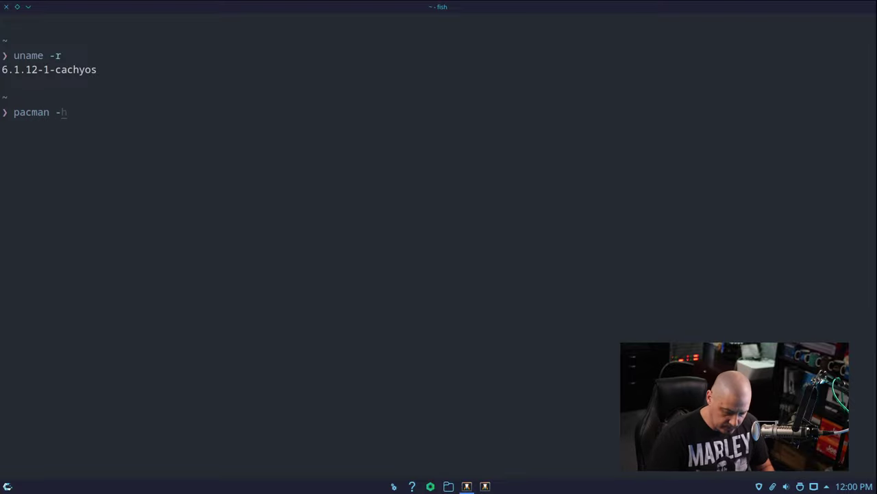
text(Qq)
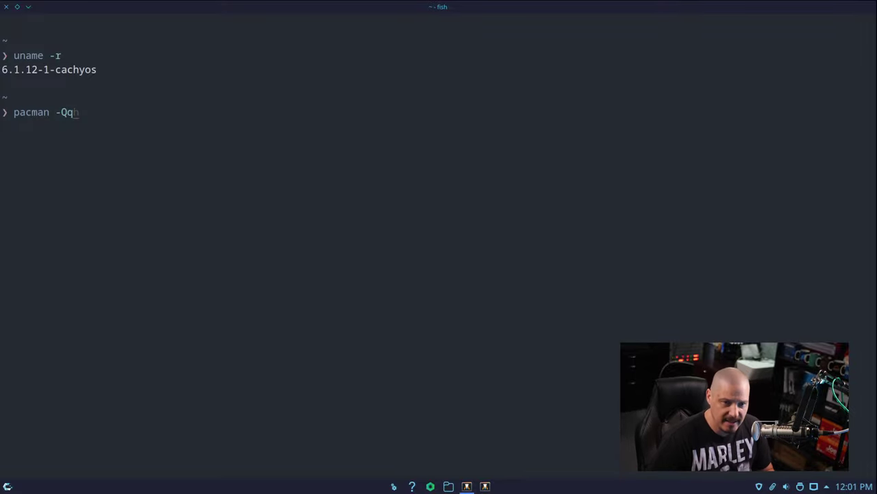
key(Return)
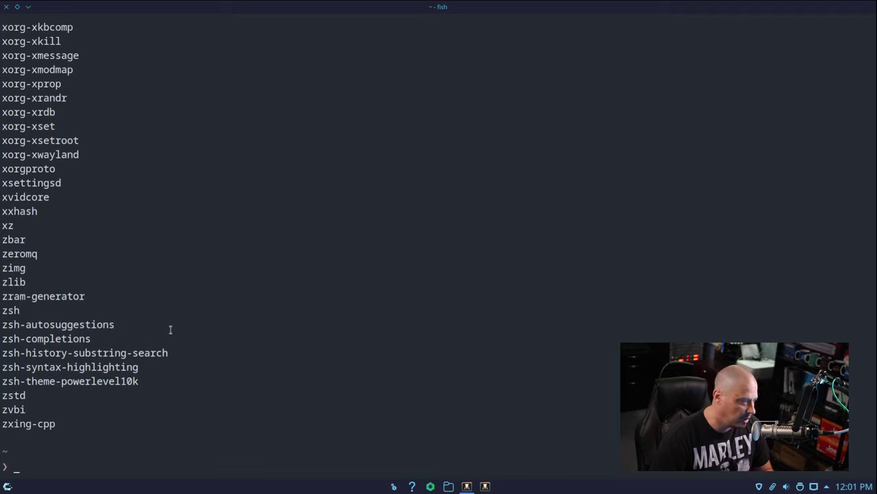
text(pacman -Qq | )
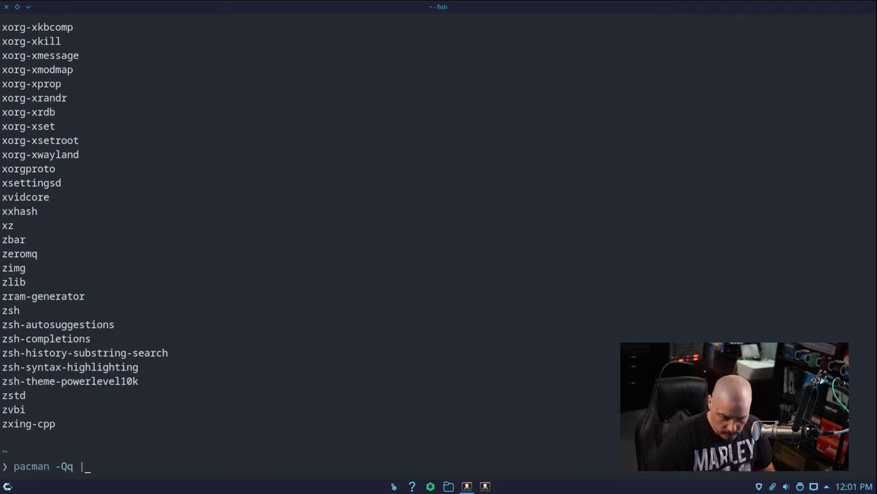
text(wc )
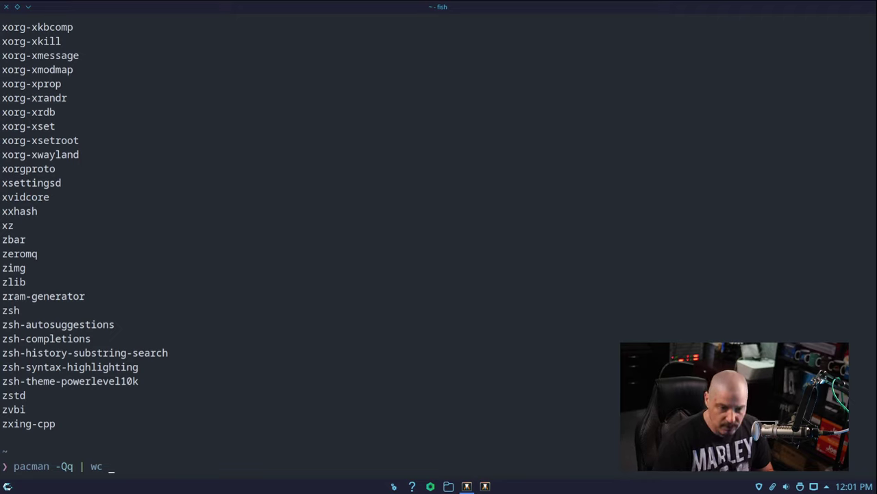
text(-l)
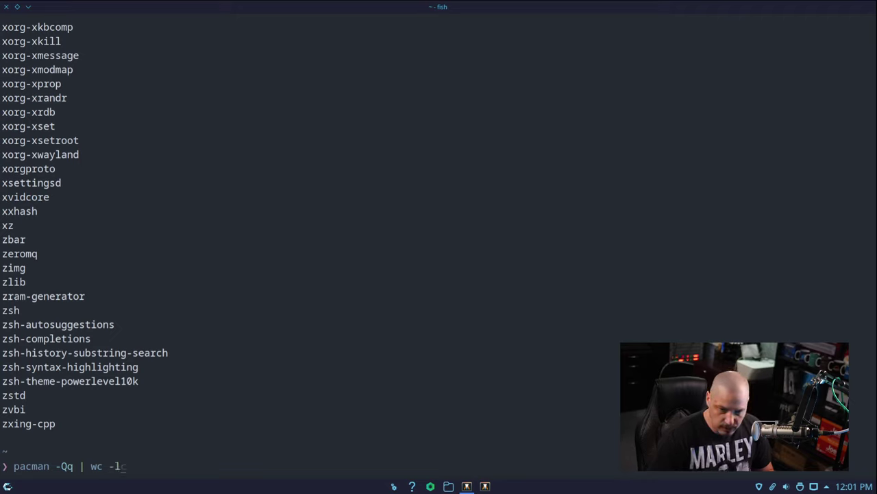
key(Return)
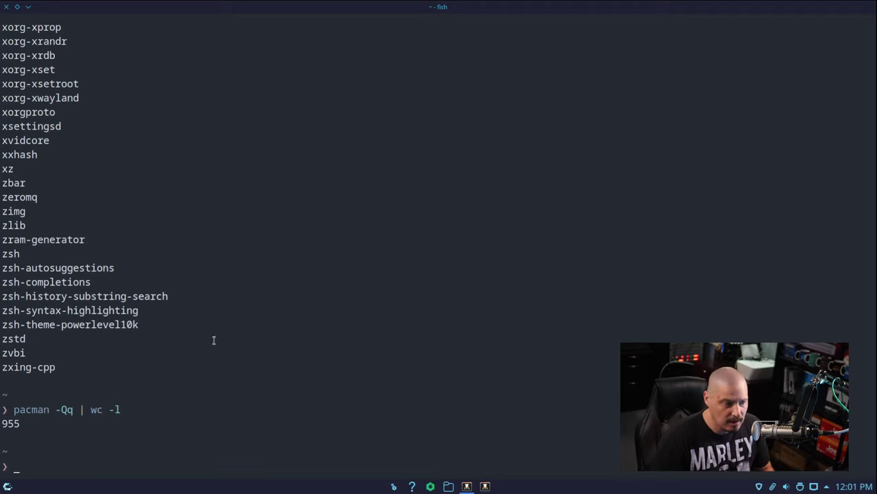
click(17, 7)
- Close Alacritty, browse the launcher's application categories, then dismiss it over the Lines desktop
click(215, 81)
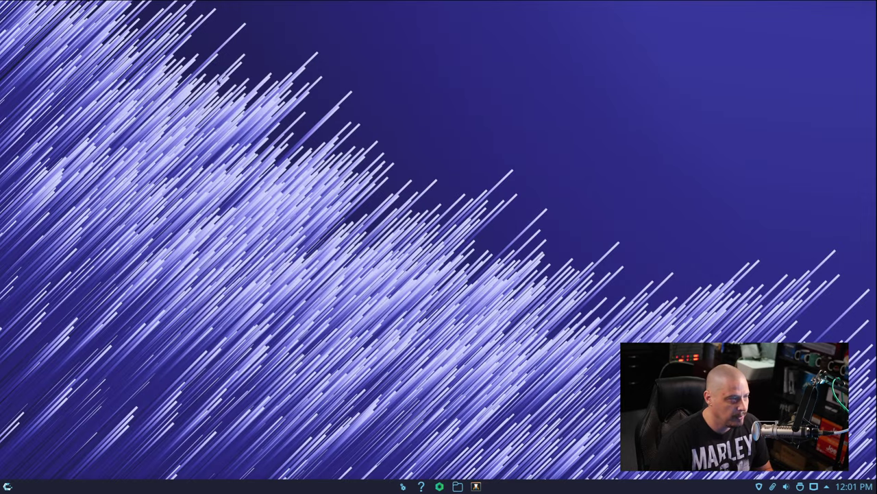
click(8, 486)
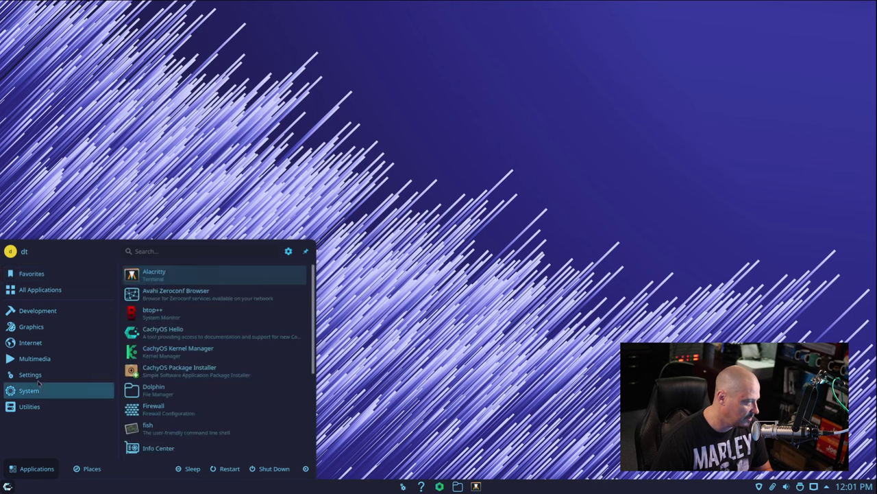
mouse_move(39, 357)
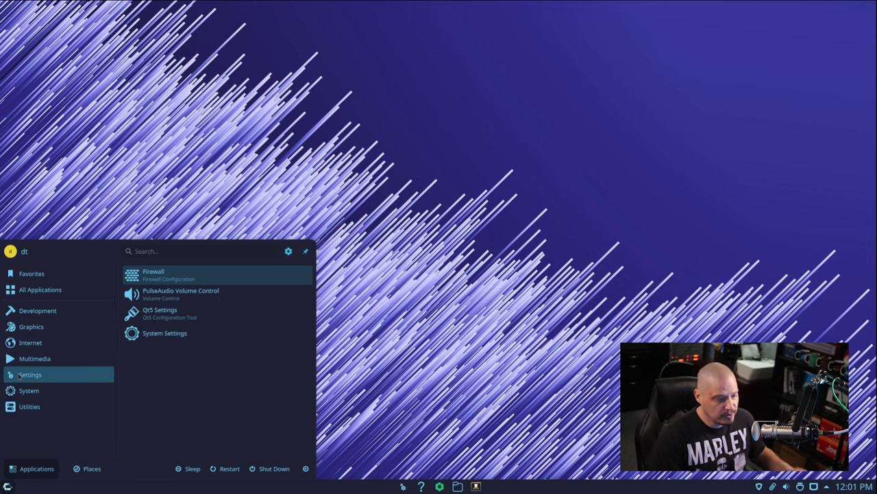
mouse_move(41, 330)
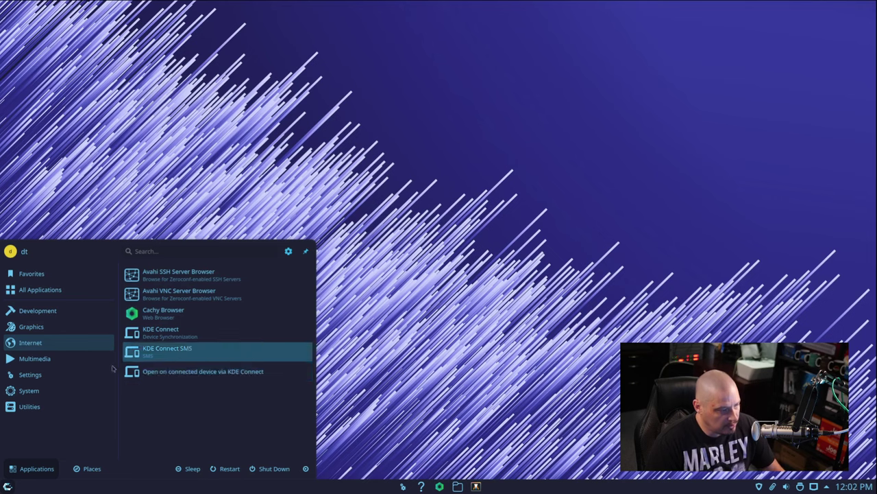
mouse_move(61, 280)
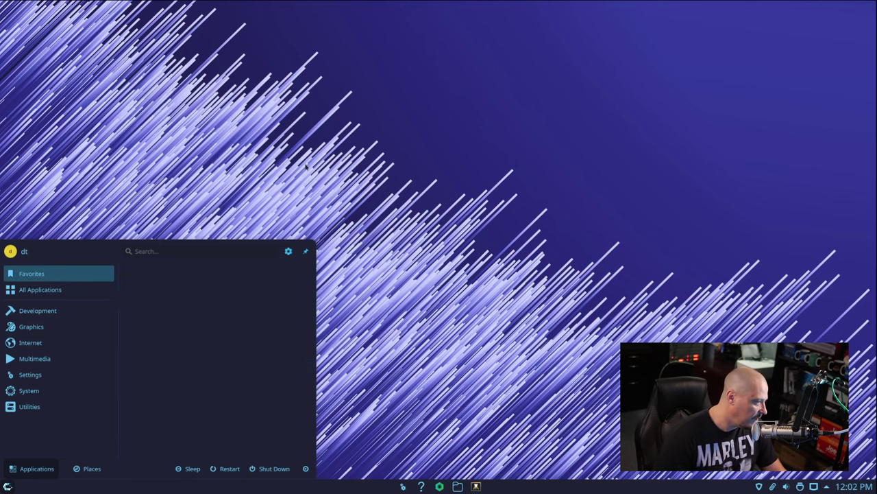
click(308, 168)
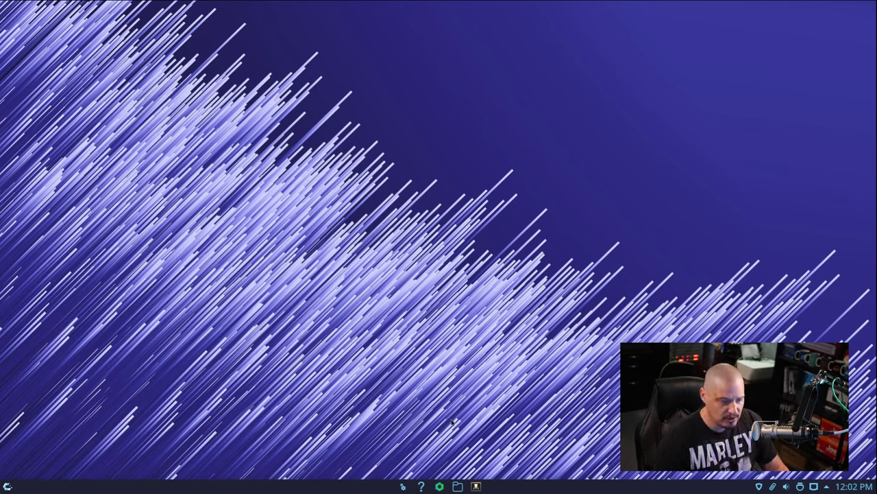